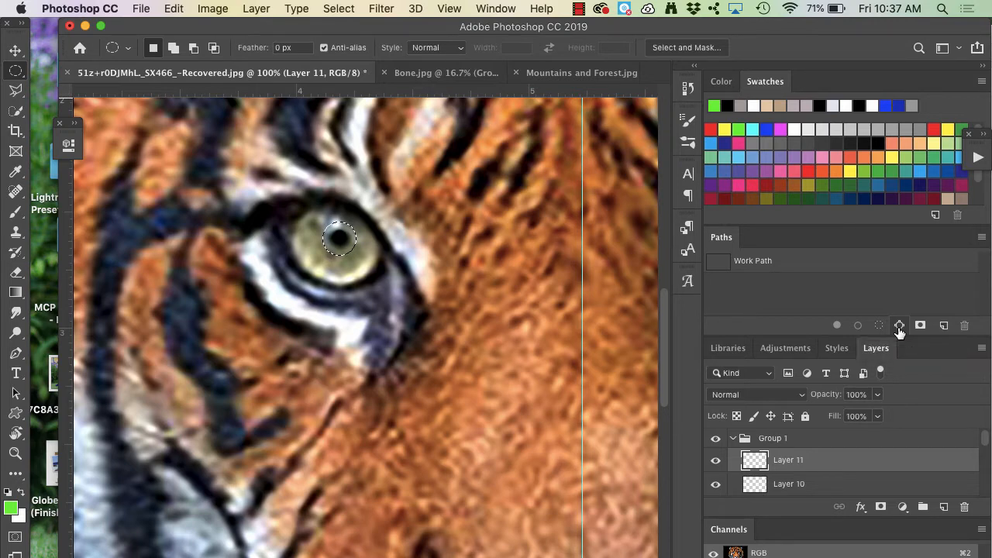
- Convert the circular selection around the pupil into a work path and set the Brush size to 9 px
left_click(899, 326)
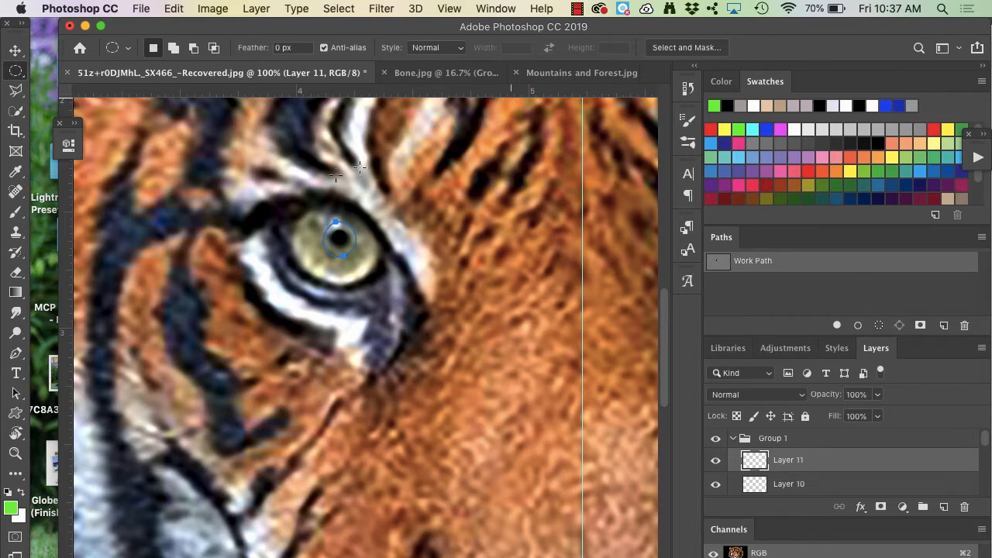
left_click(16, 212)
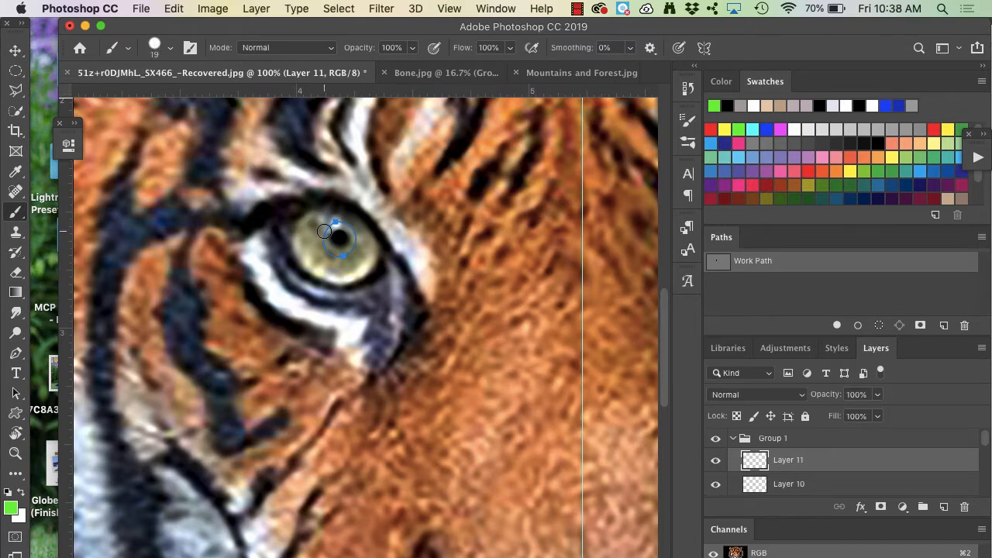
left_click(158, 51)
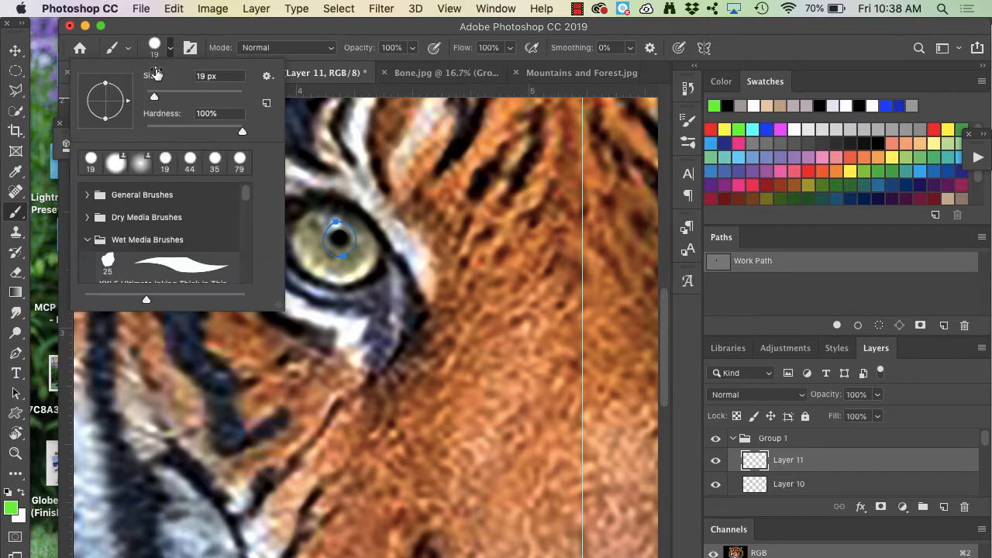
left_click_drag(154, 97, 150, 98)
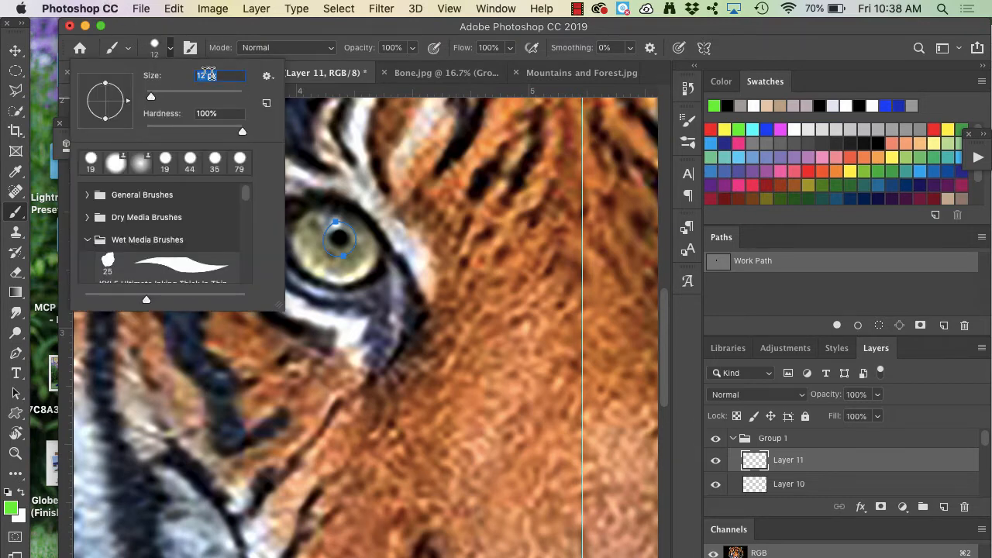
type("8")
type("9")
key("Return")
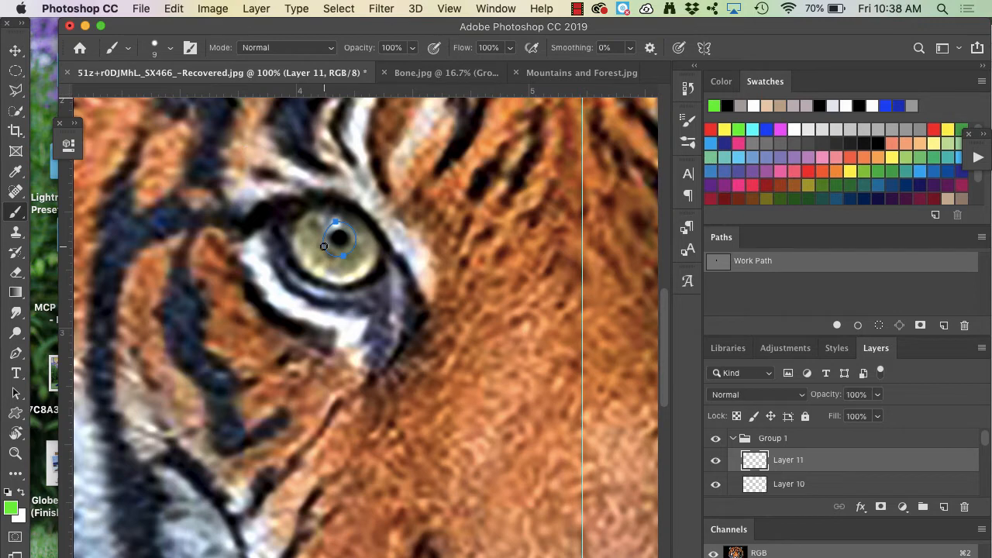
- Set the brush size to 11 px
left_click(170, 48)
left_click(203, 77)
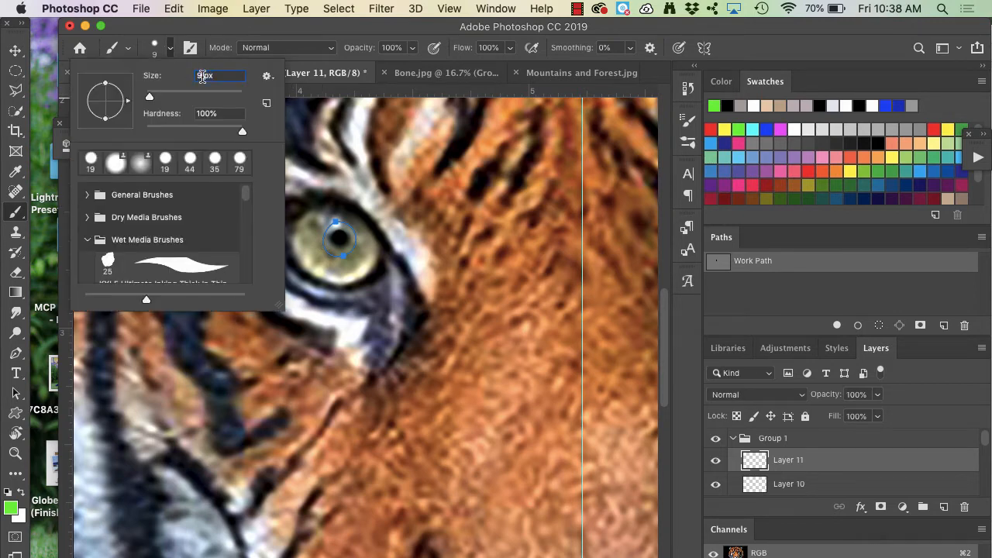
left_click_drag(203, 77, 187, 81)
left_click(202, 75)
key("BackSpace")
type("11")
key("Return")
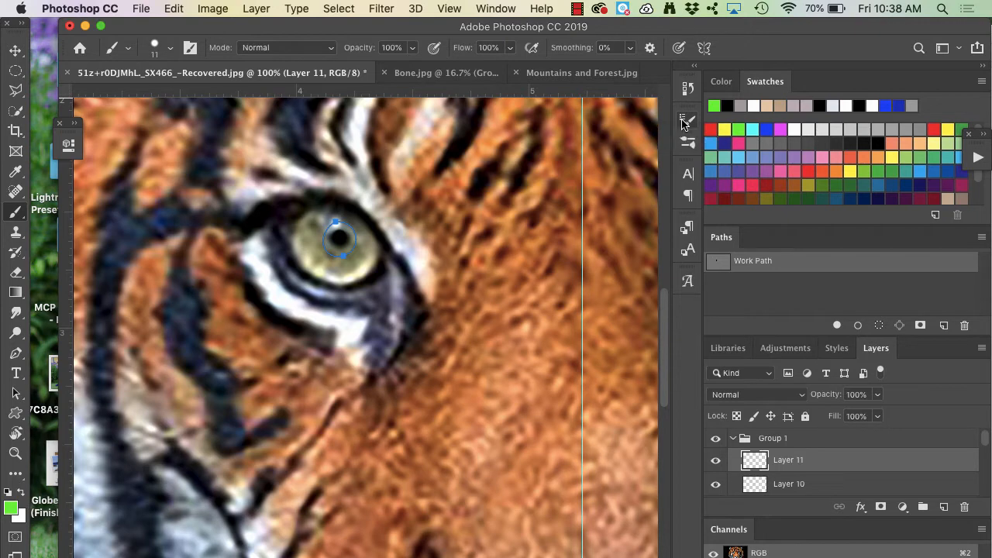
- Set the brush tip spacing to 146%
left_click(504, 7)
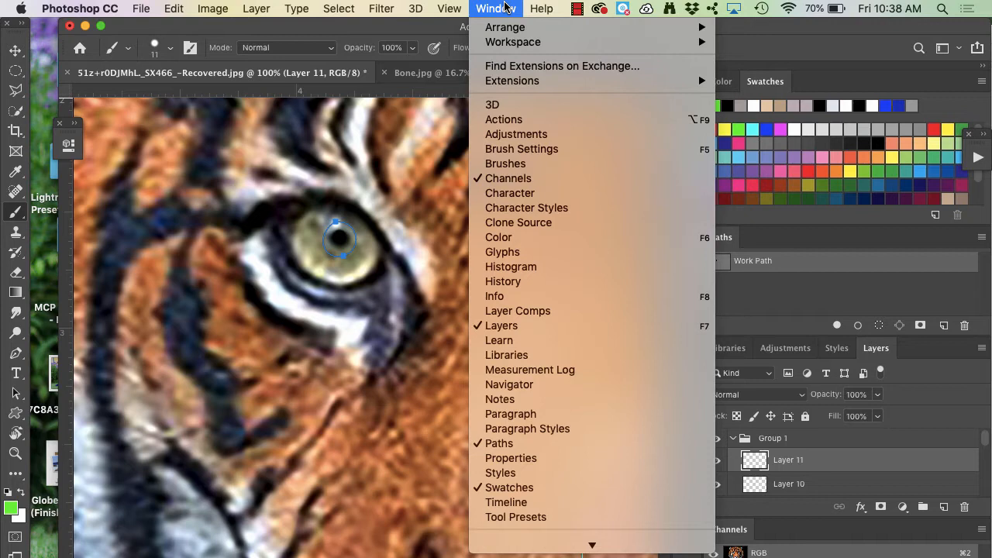
left_click(505, 164)
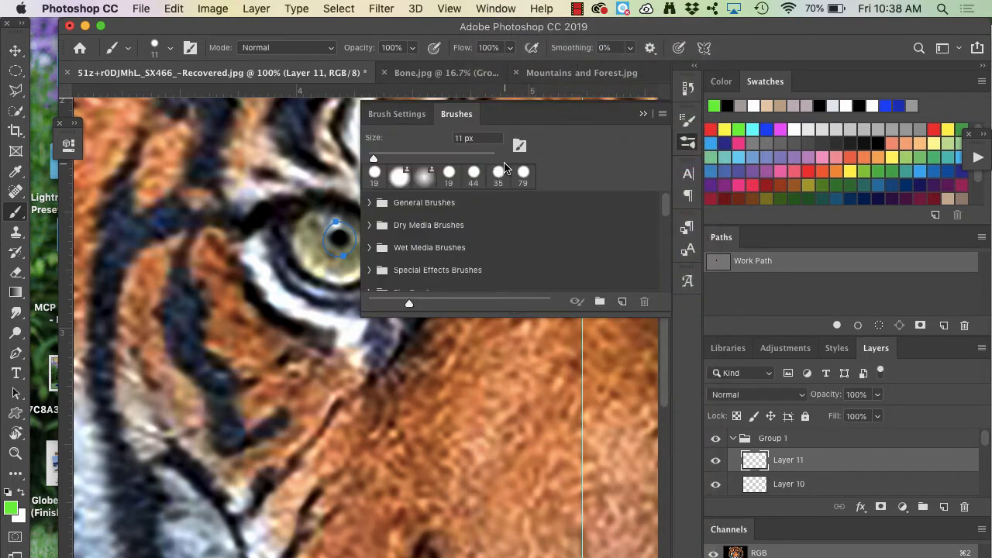
left_click(412, 122)
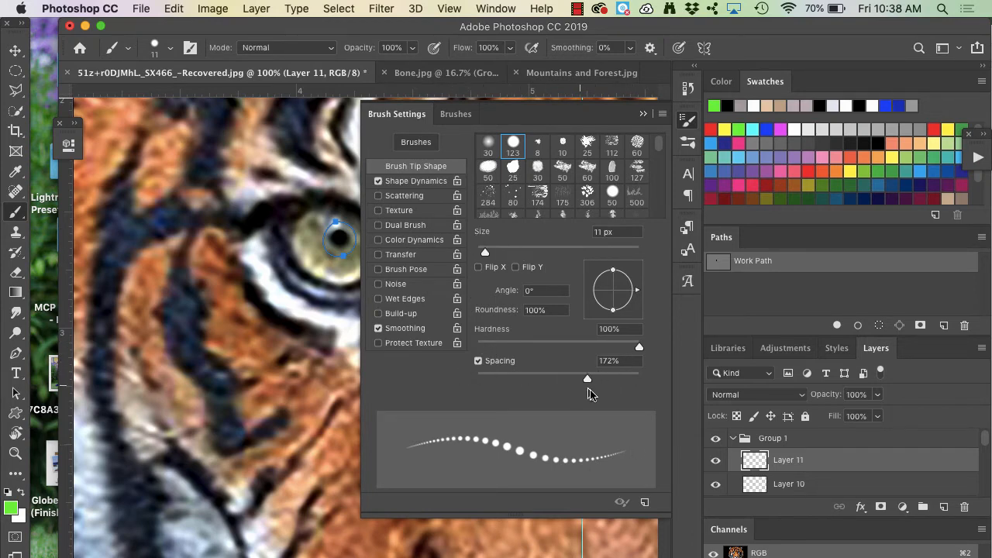
mouse_move(587, 379)
left_mouse_down()
mouse_move(566, 378)
mouse_move(596, 378)
mouse_move(576, 379)
left_mouse_up()
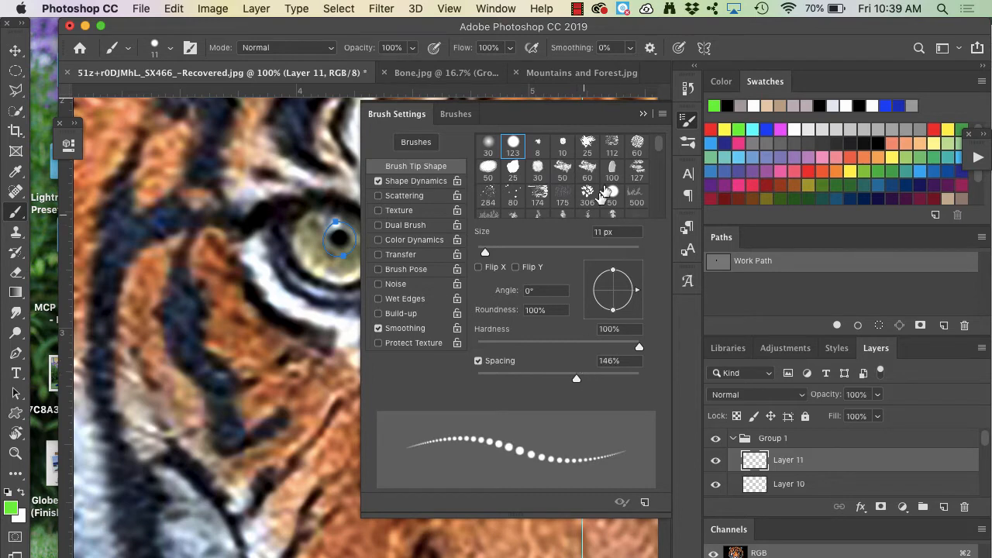
left_click(642, 116)
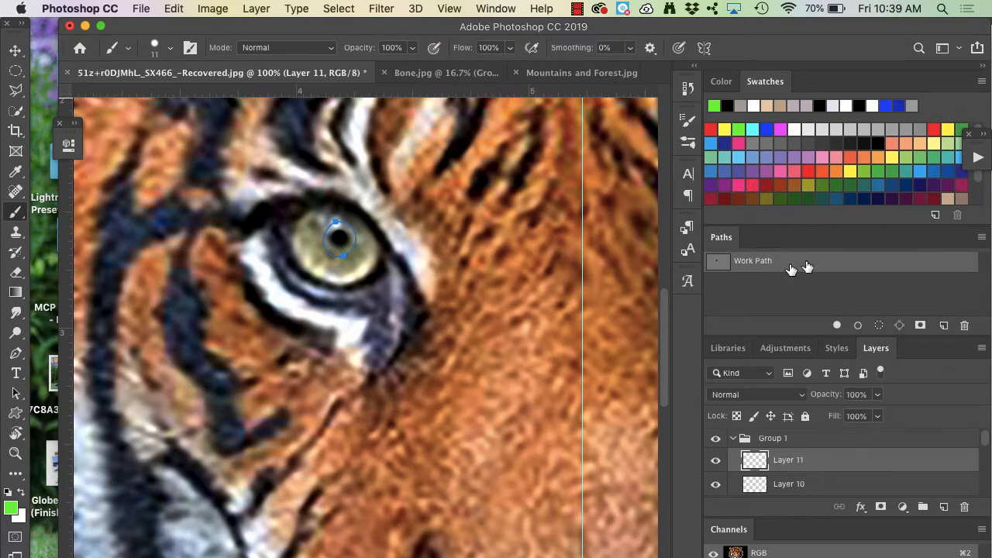
- Stroke the work path around the pupil with the Brush, without simulated pressure, and delete the path
left_click(979, 239)
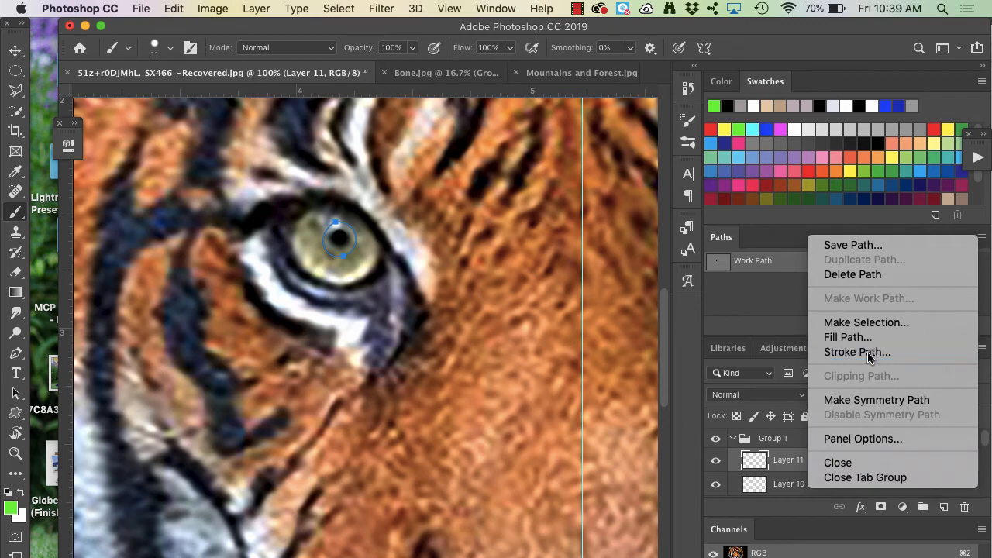
left_click(857, 352)
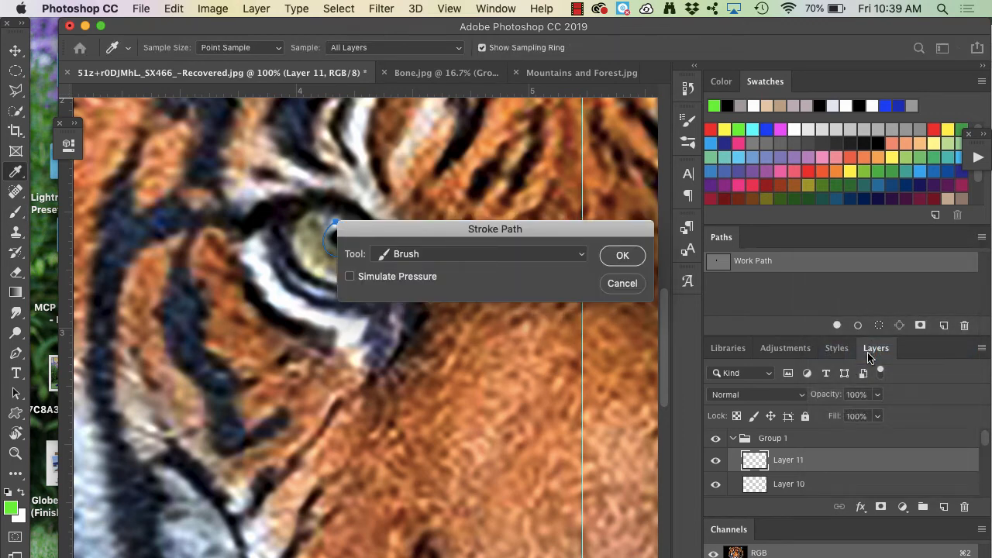
left_click(619, 254)
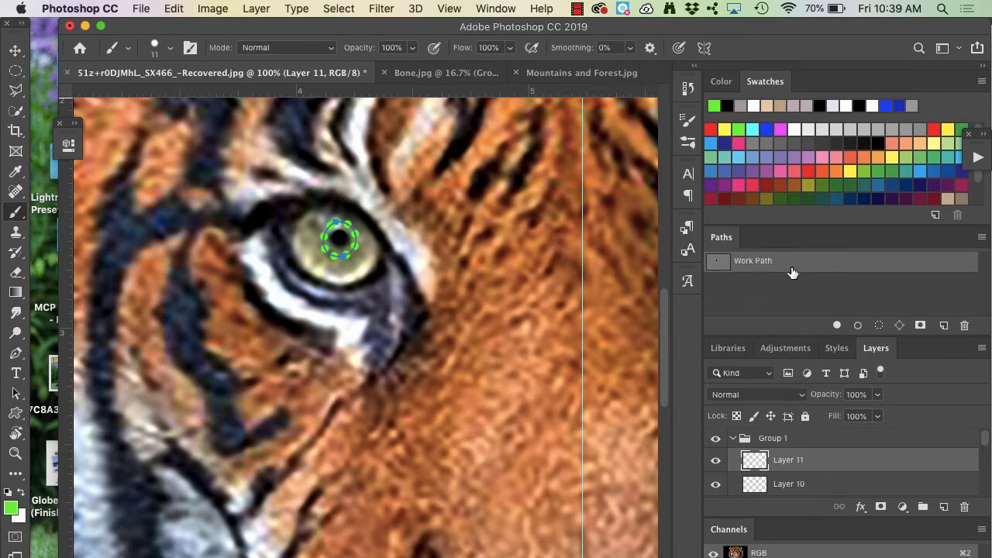
left_click(963, 326)
key("Return")
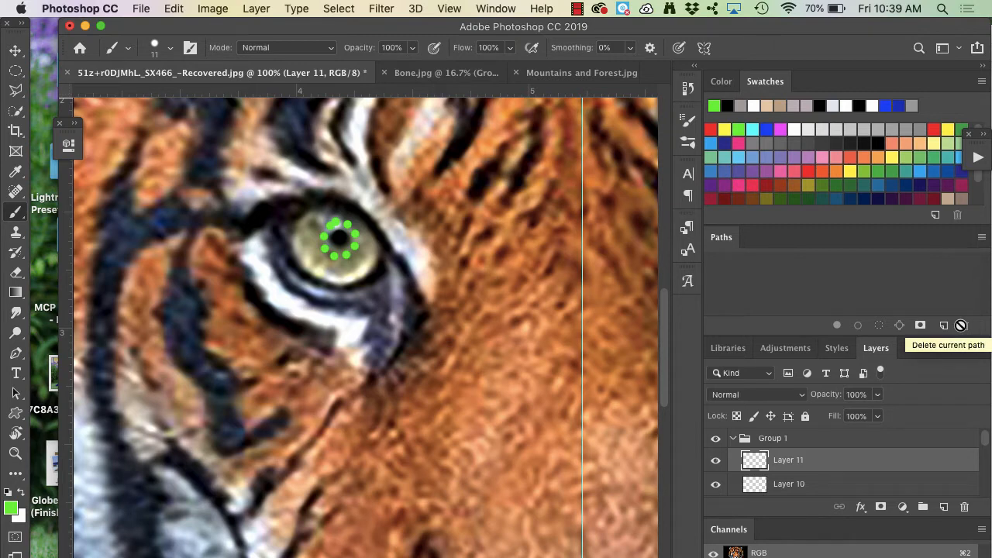
- On a new layer, paint a single white 13 px dot at the upper edge of the pupil
left_click(944, 506)
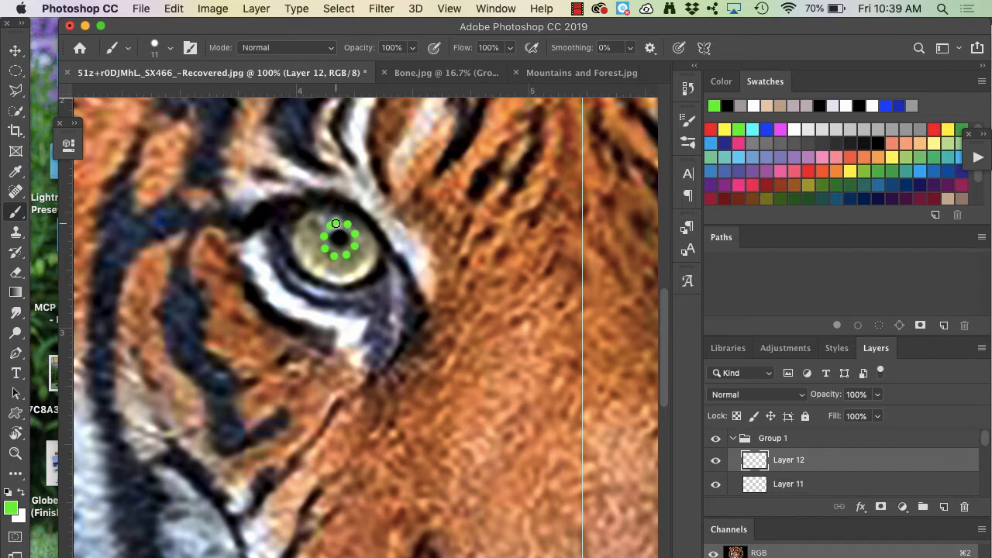
left_click(170, 48)
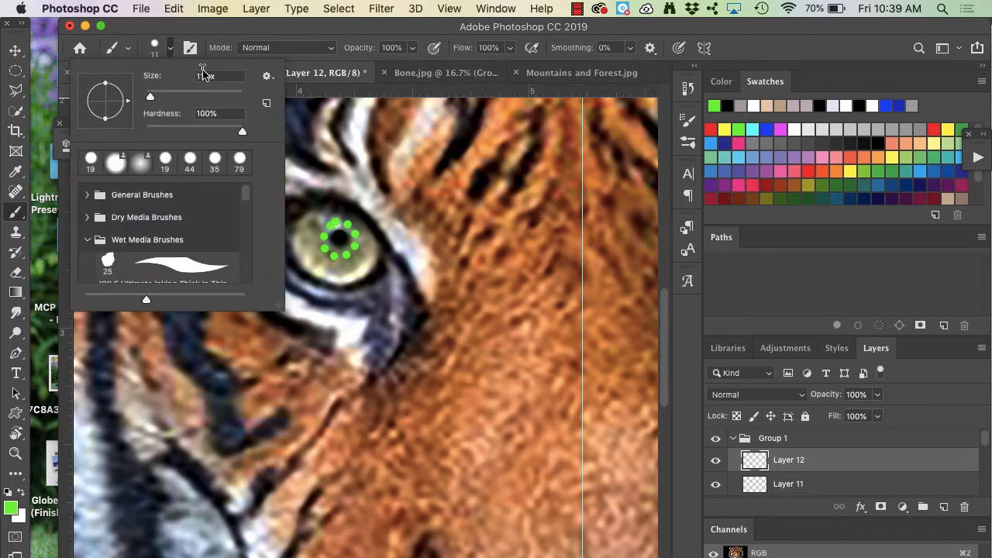
left_click(203, 76)
type("13")
key("Return")
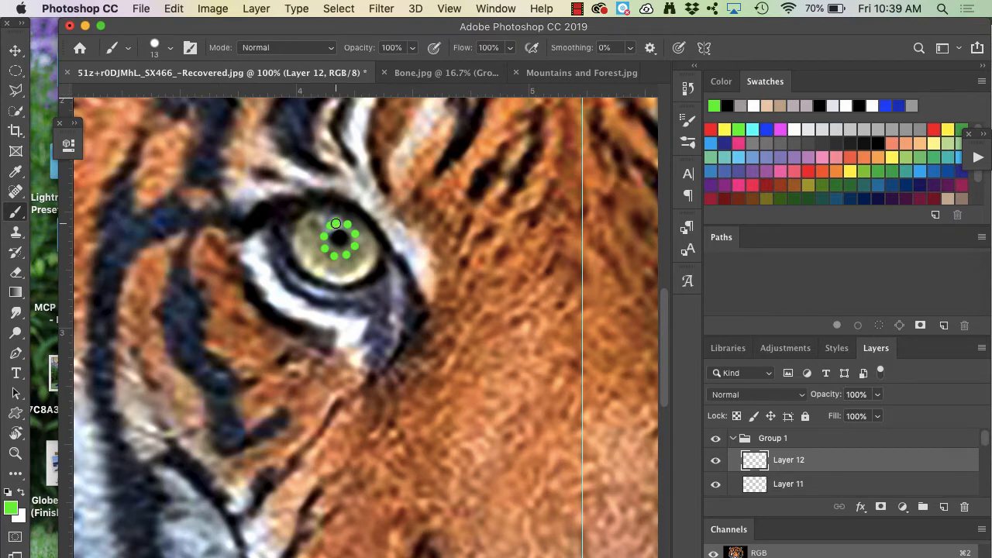
key("x")
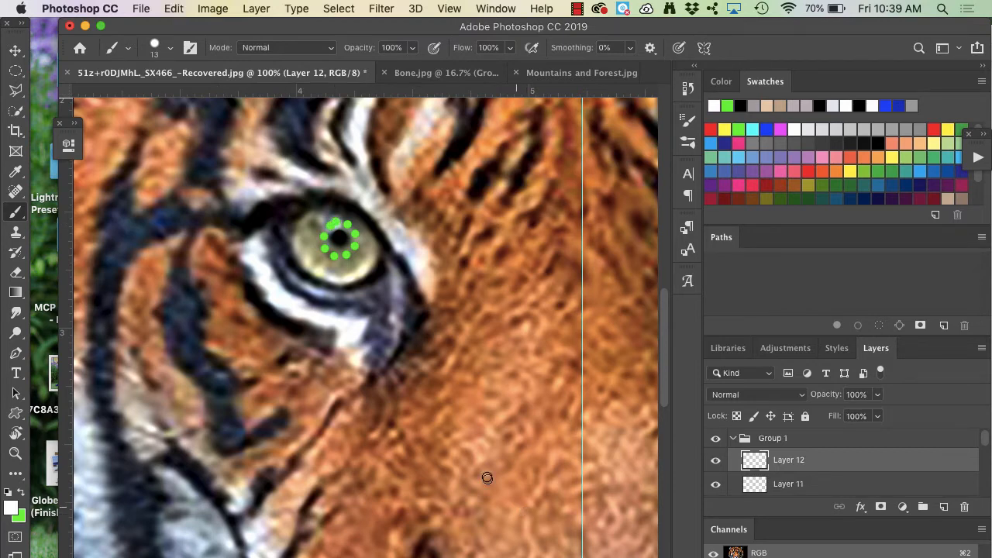
left_click(336, 224)
mouse_move(664, 549)
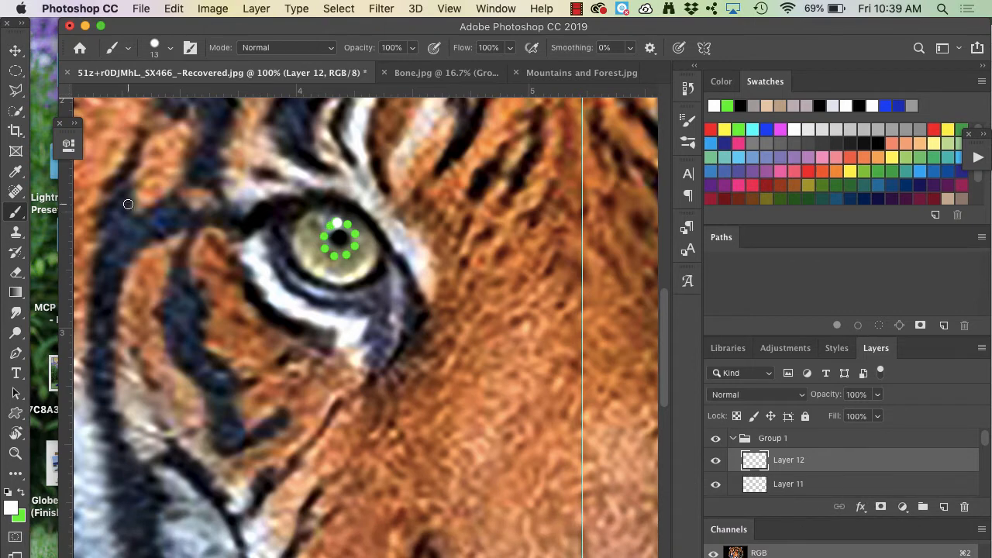
- Paint scattered 10 px dots over the iris around the pupil in bright green, plus a few in dark green
key("x")
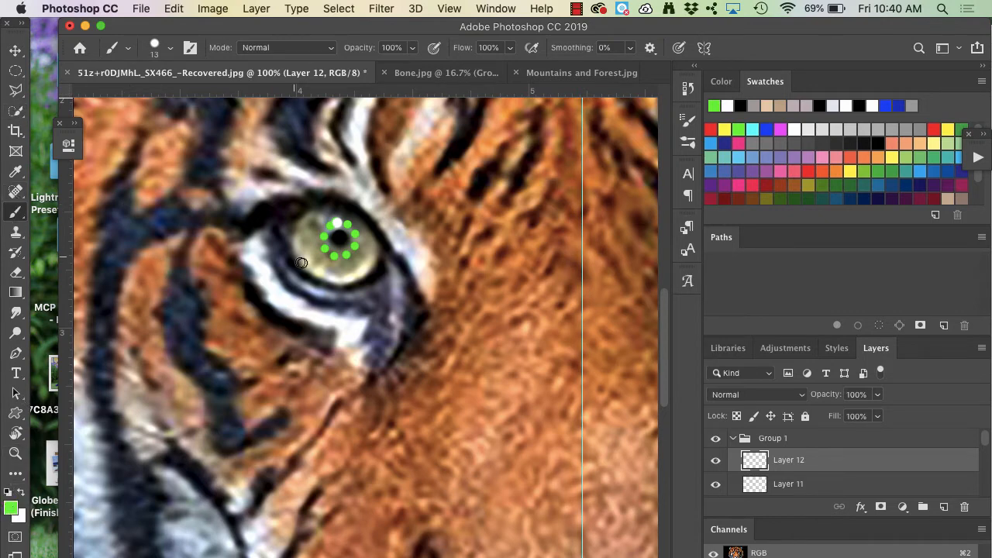
left_click(170, 47)
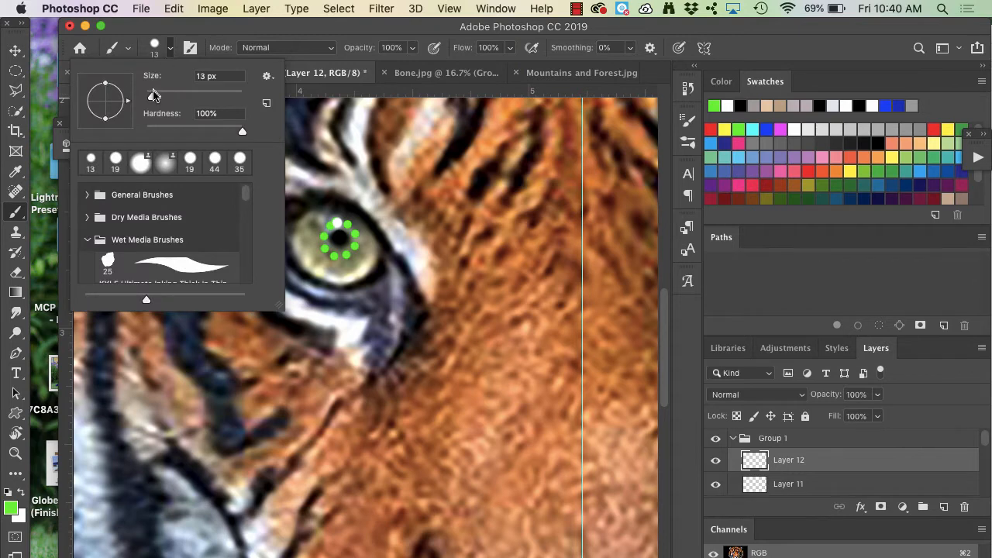
double_click(200, 75)
type("10")
key("Return")
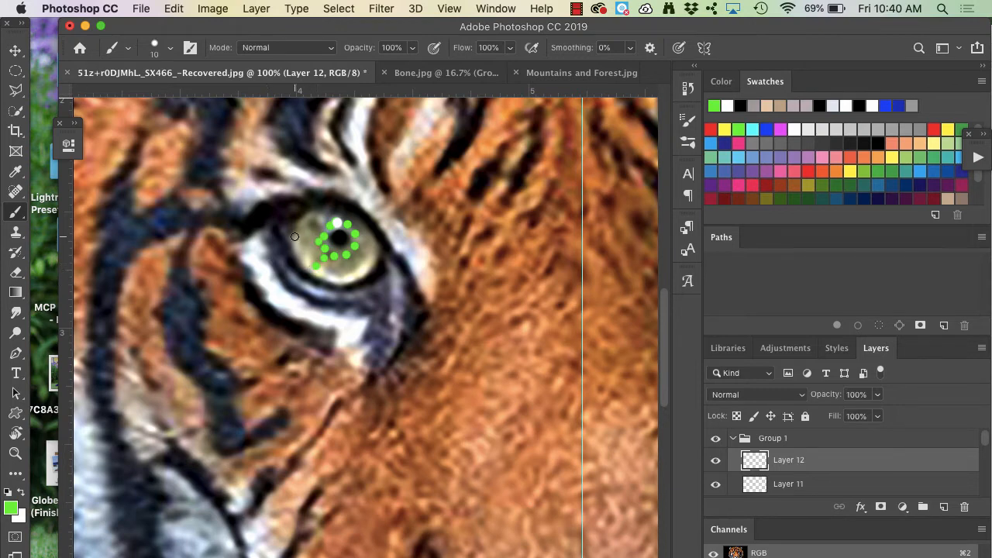
left_click_drag(296, 236, 307, 240)
left_click(363, 240)
left_click(372, 241)
left_click(365, 262)
left_click(339, 261)
left_click(826, 186)
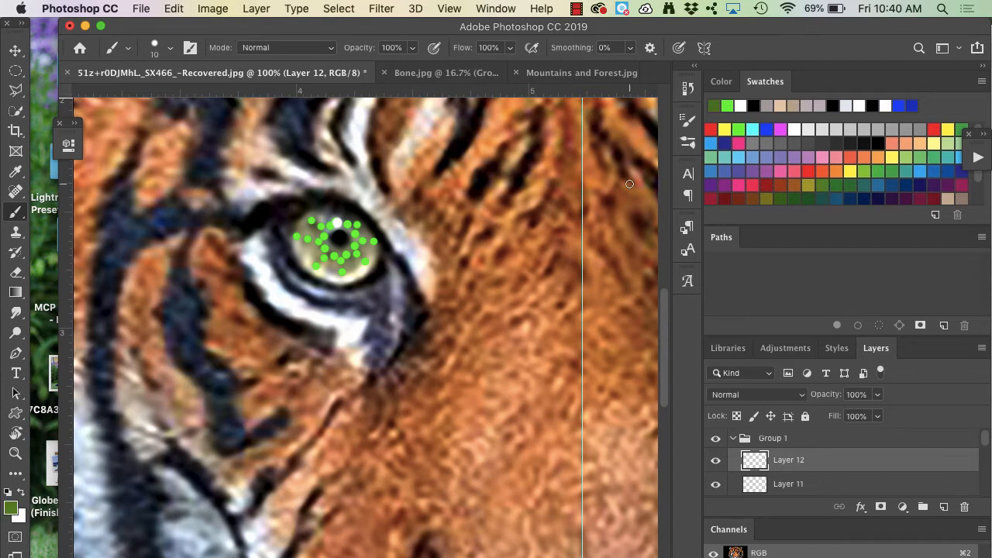
left_click(328, 274)
- On a new layer, draw a curved Pen path along the upper and lower rims of the eye
left_click(944, 506)
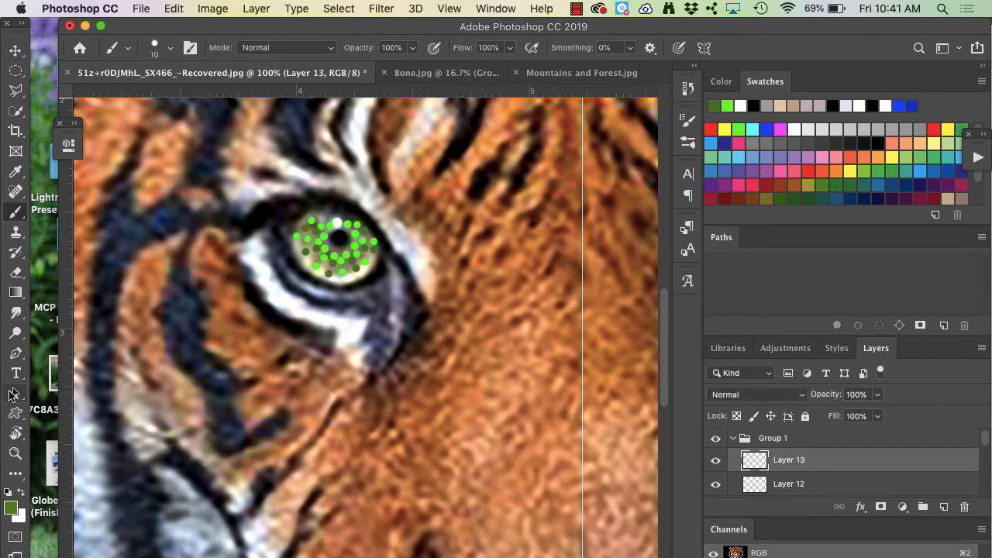
left_click(22, 356)
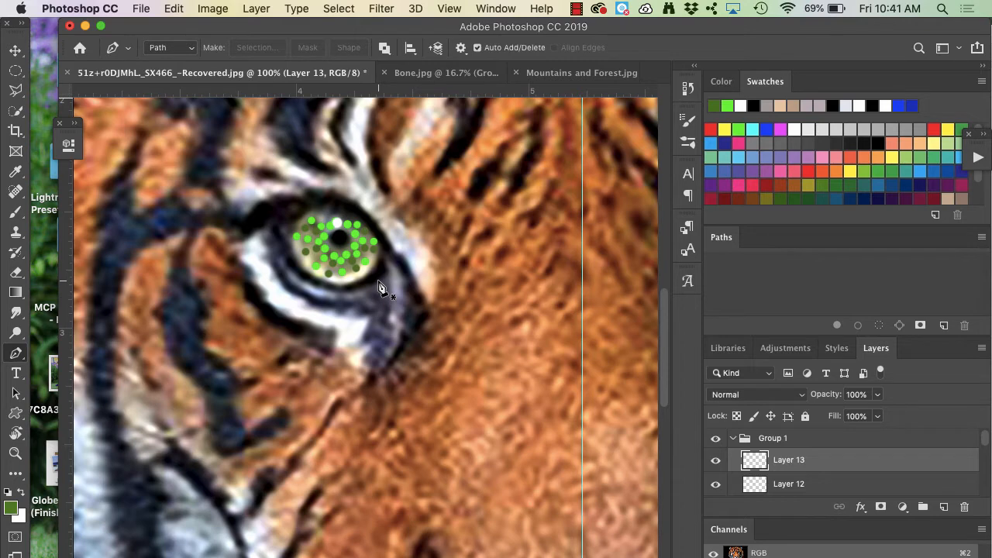
left_click(389, 248)
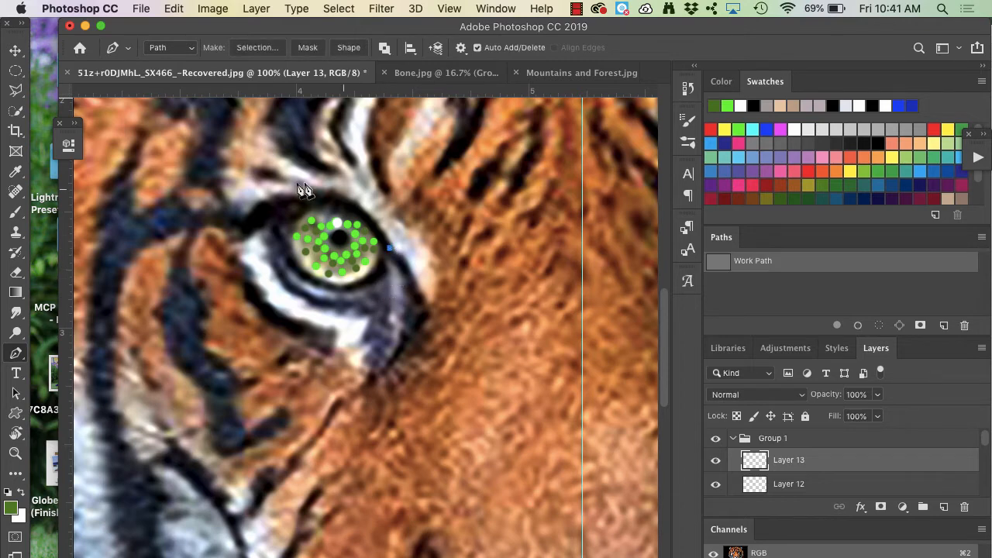
left_click_drag(267, 223, 168, 285)
left_click_drag(168, 285, 177, 279)
left_click_drag(386, 272, 482, 217)
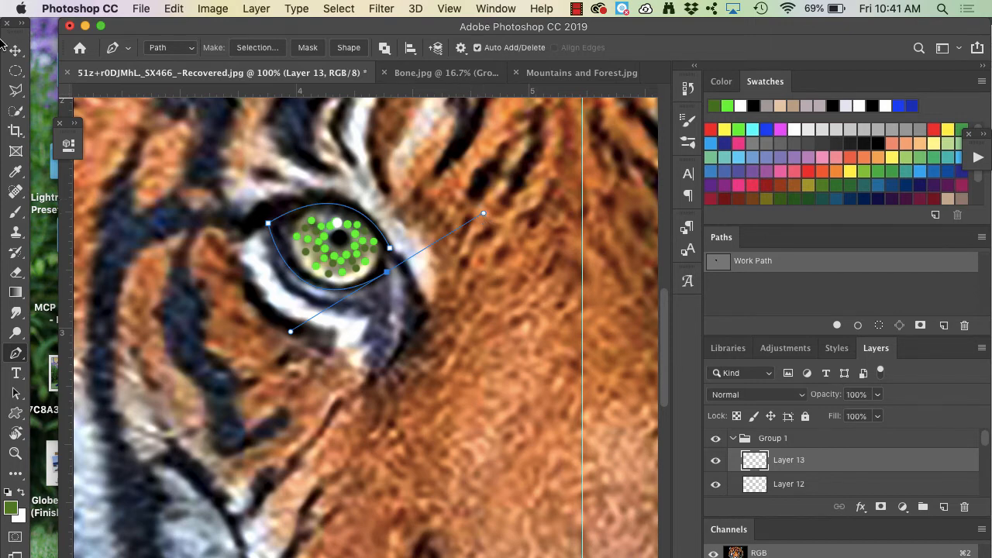
- Set the foreground colour to black and the brush tip spacing to 102%
key("v")
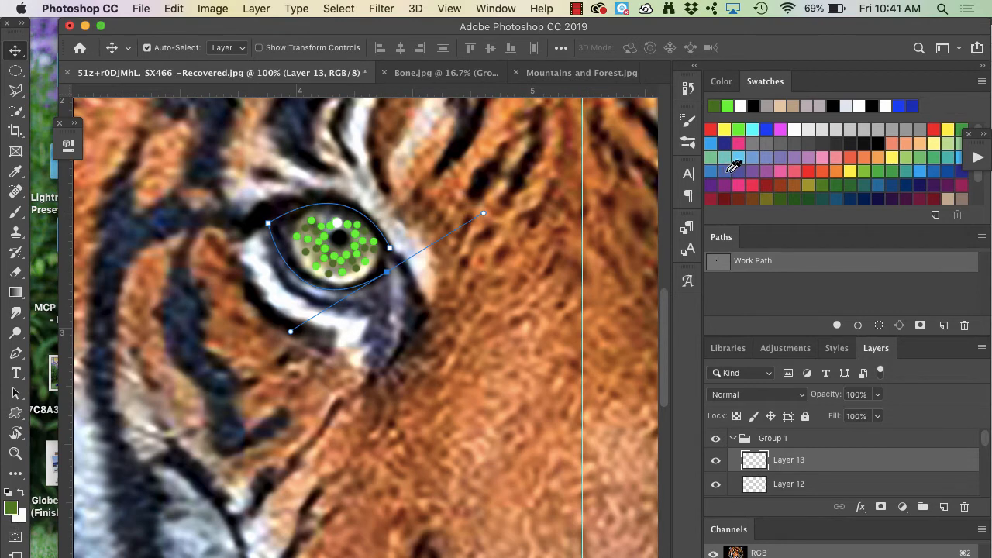
left_click(877, 142)
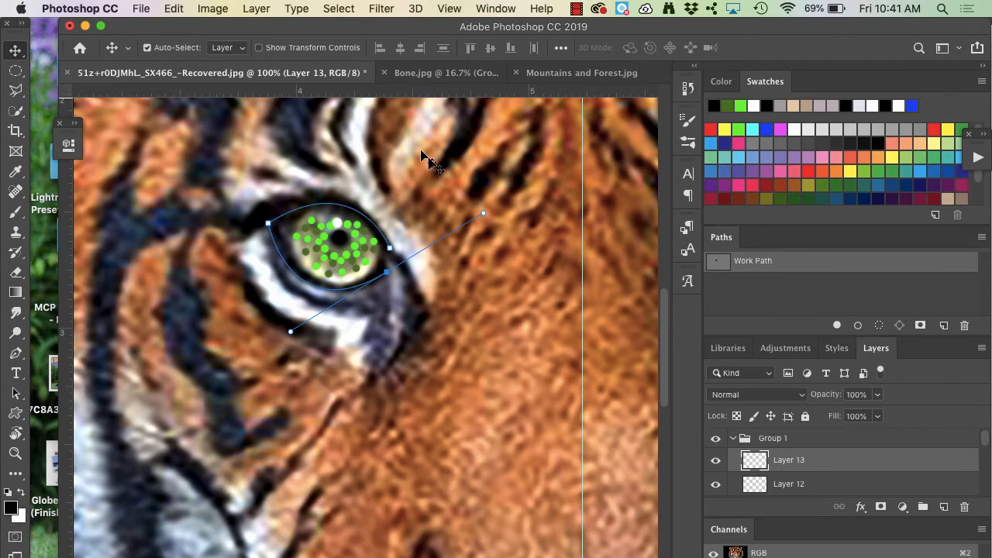
left_click(688, 117)
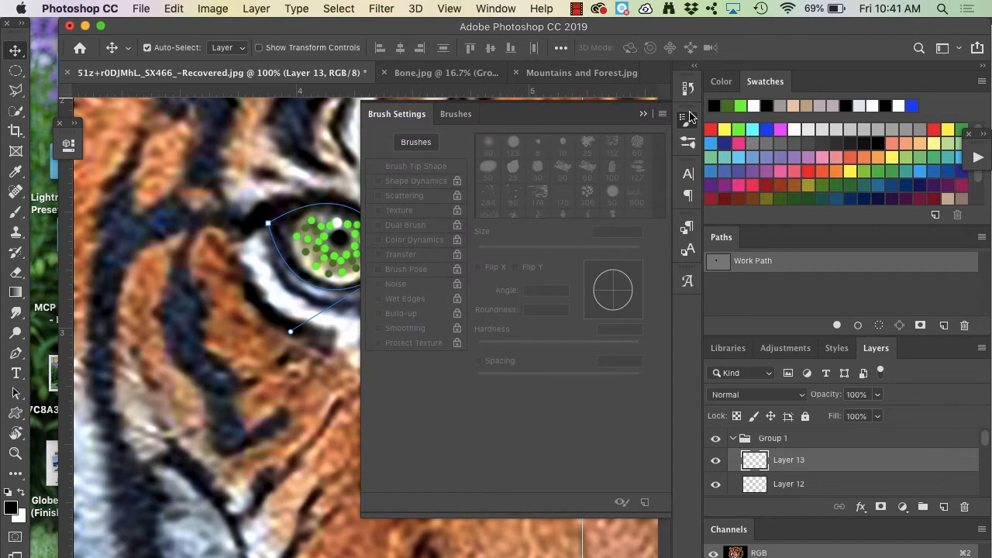
left_click(689, 117)
key("b")
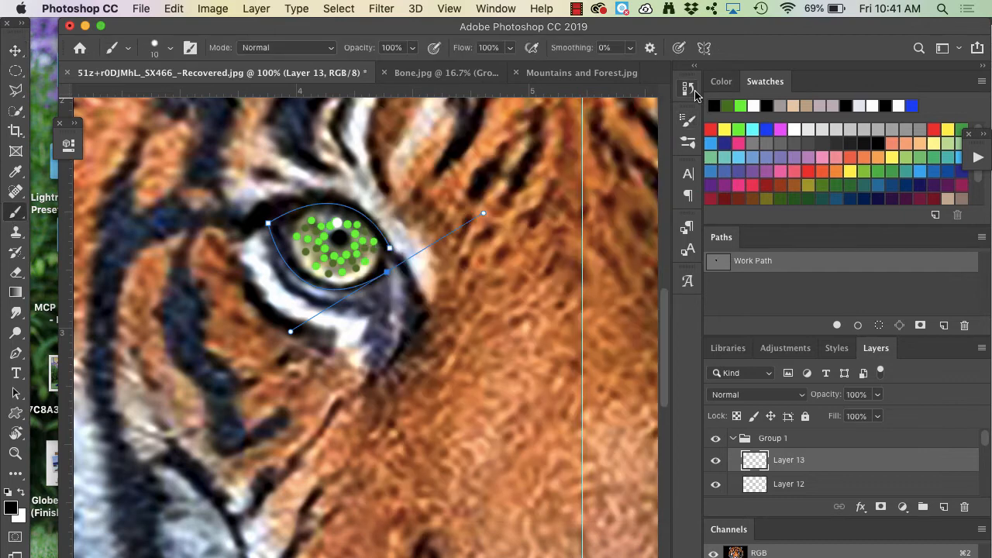
left_click(688, 117)
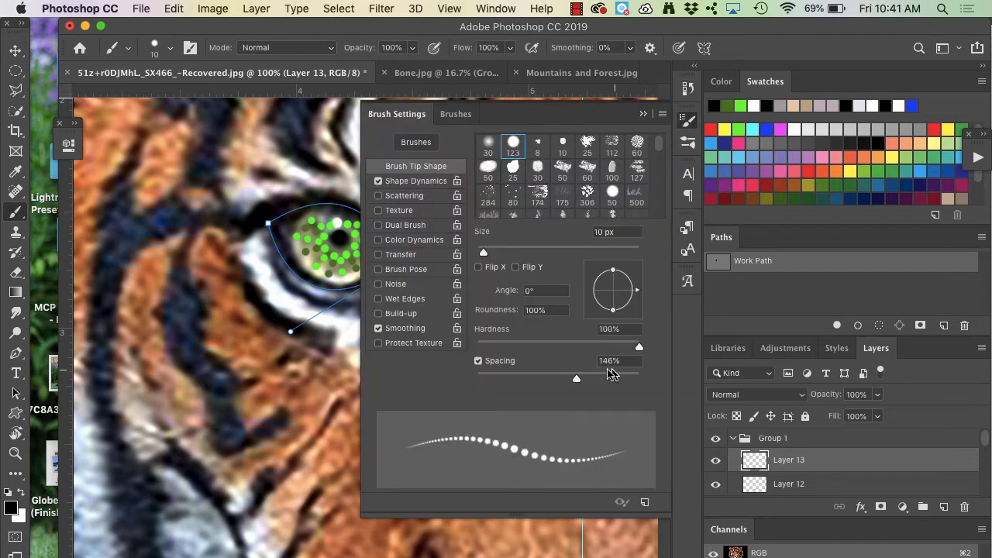
left_click_drag(576, 378, 559, 387)
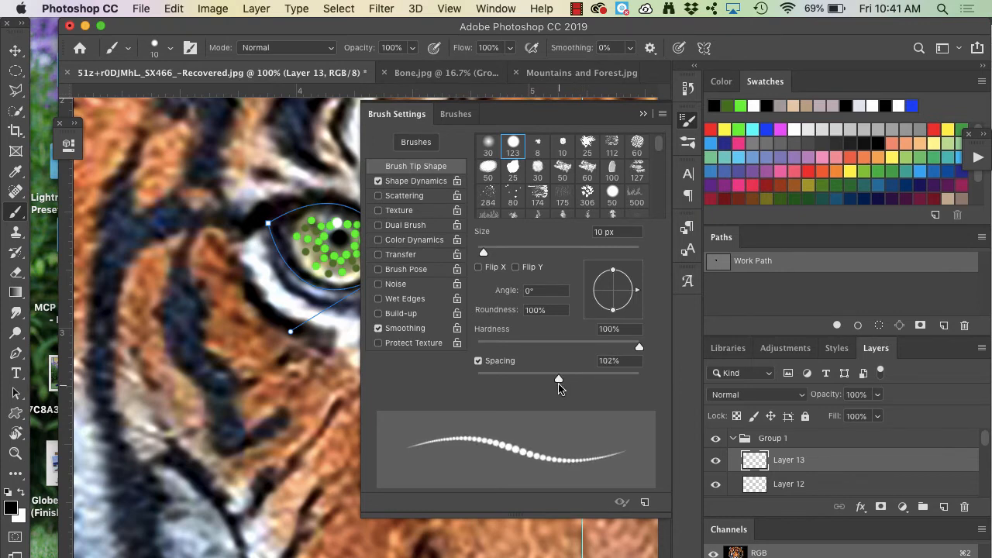
- Stroke the eye-rim path with the black 10 px Brush without simulated pressure and delete the work path
left_click(643, 114)
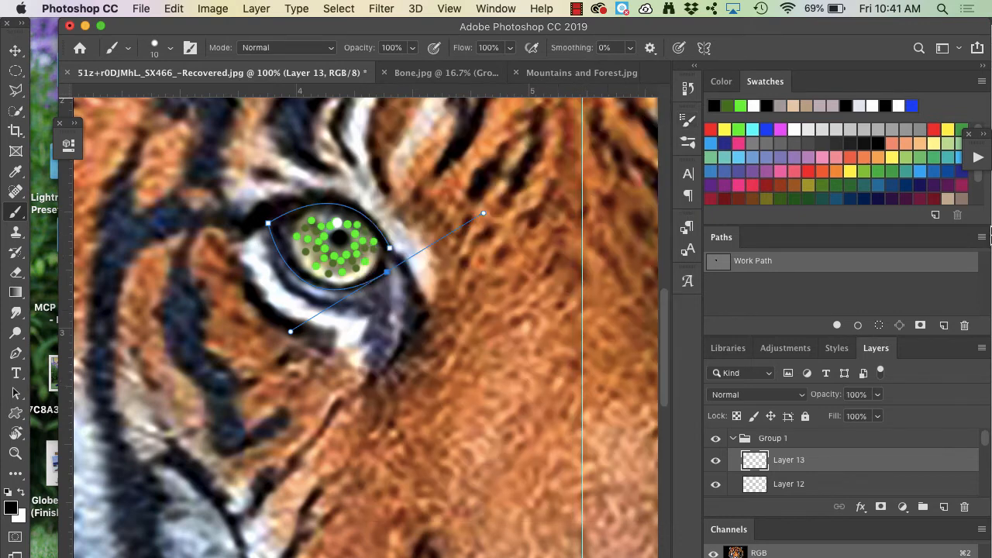
left_click(981, 237)
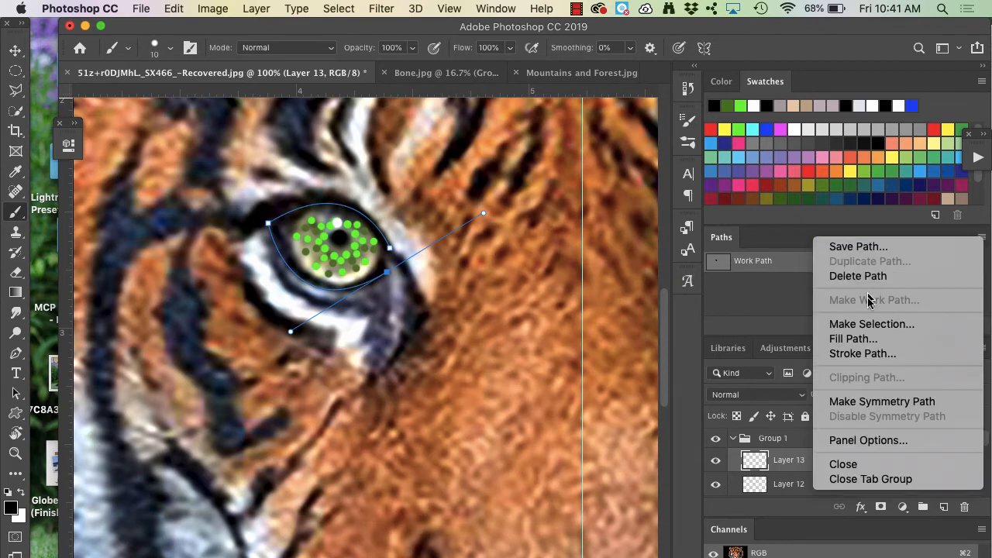
left_click(866, 354)
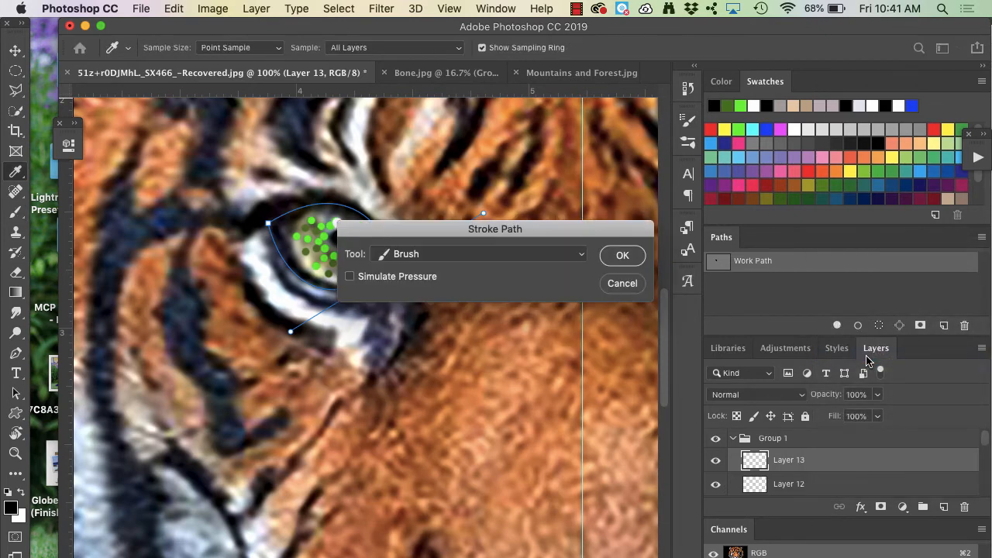
key("Return")
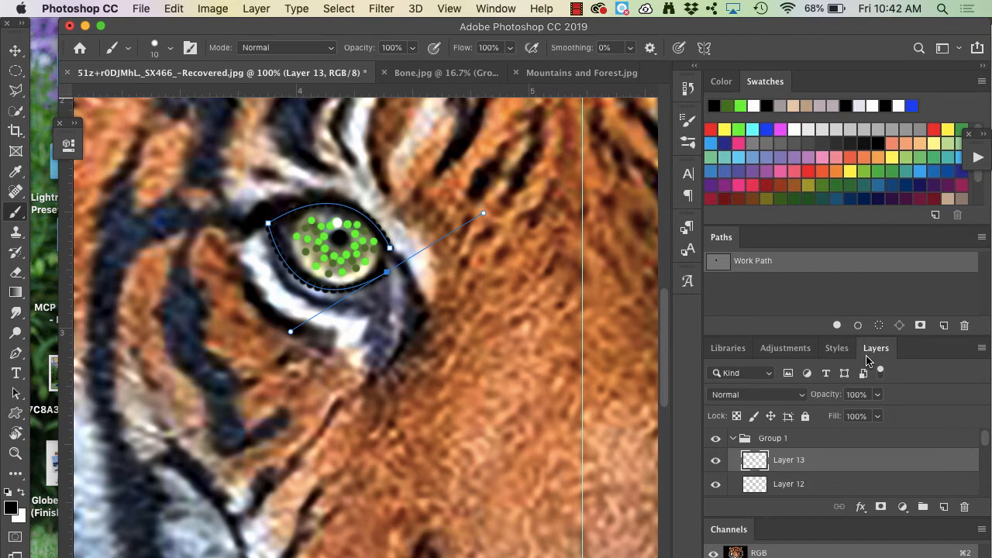
left_click(965, 325)
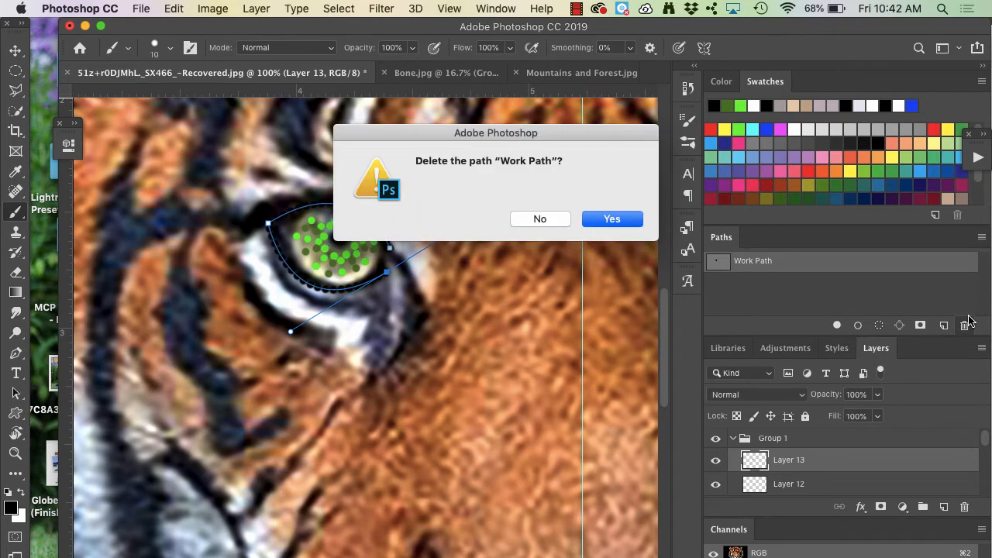
key("Return")
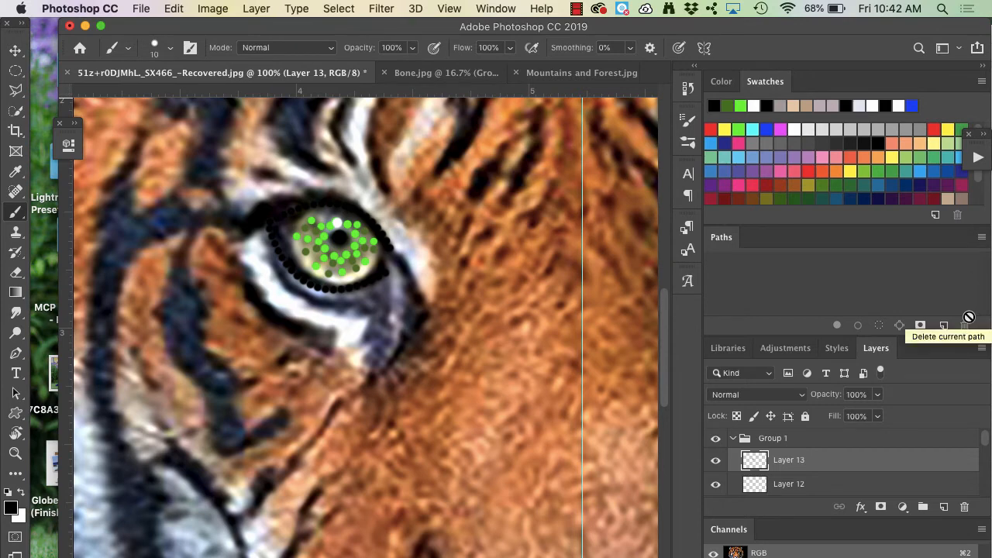
- Add an Inner Bevel to the black rim dots using Bevel & Emboss with 100% depth and 6 px size
left_click(860, 508)
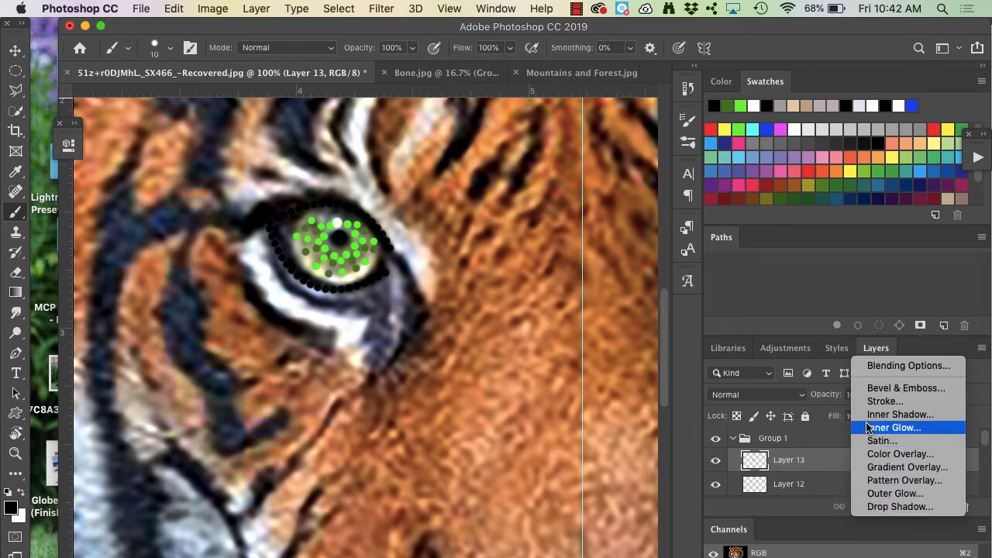
left_click(866, 392)
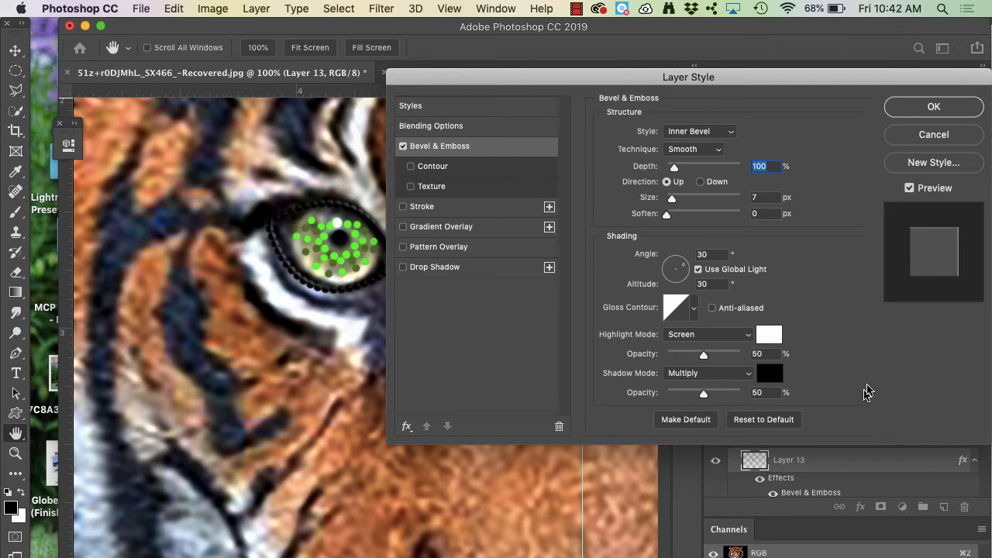
left_click_drag(741, 80, 821, 41)
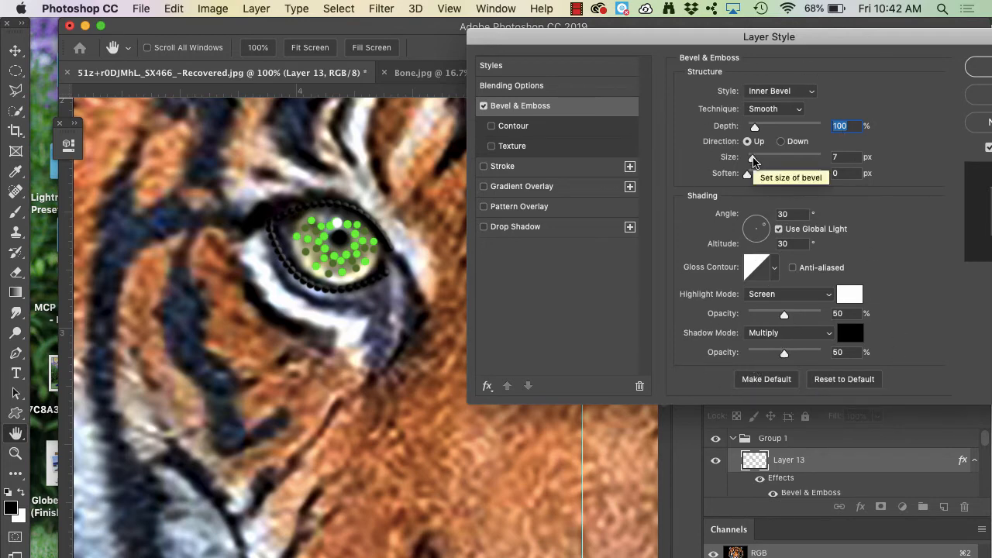
mouse_move(751, 157)
left_mouse_down()
mouse_move(768, 160)
mouse_move(751, 160)
left_mouse_up()
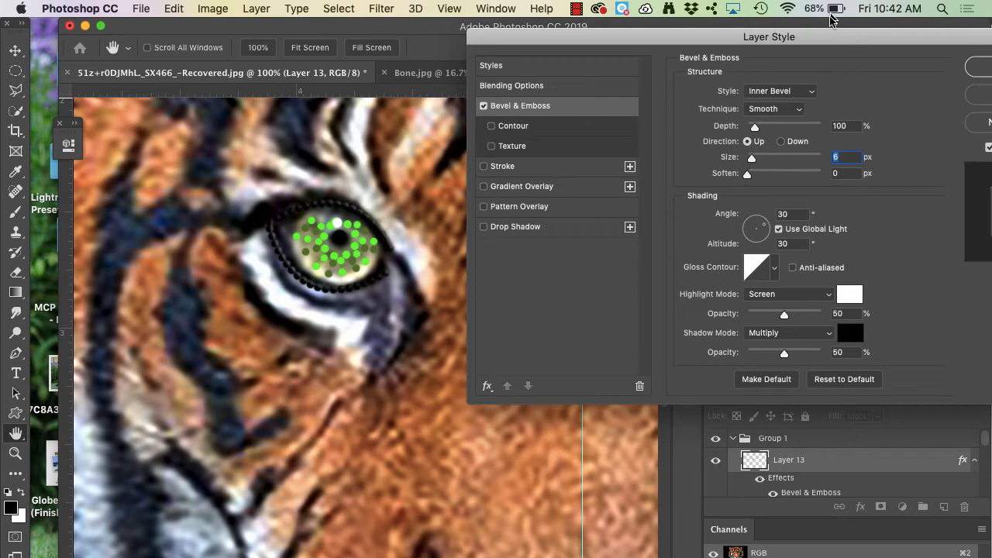
left_click_drag(832, 36, 735, 37)
left_click(888, 75)
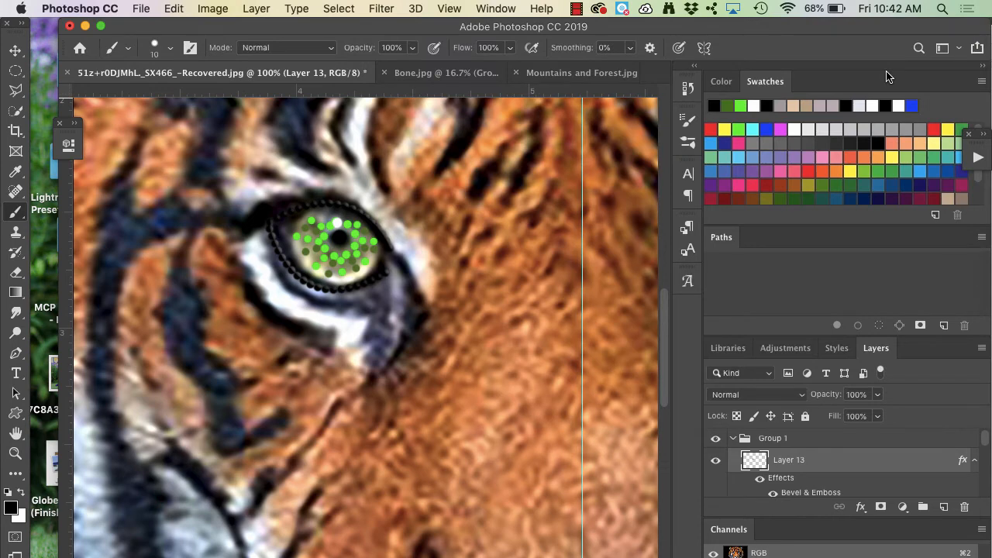
- Examine the eye layers beneath the rim dots, toggling their visibility to identify which part of the eye each holds
scroll(868, 457, "down", 3)
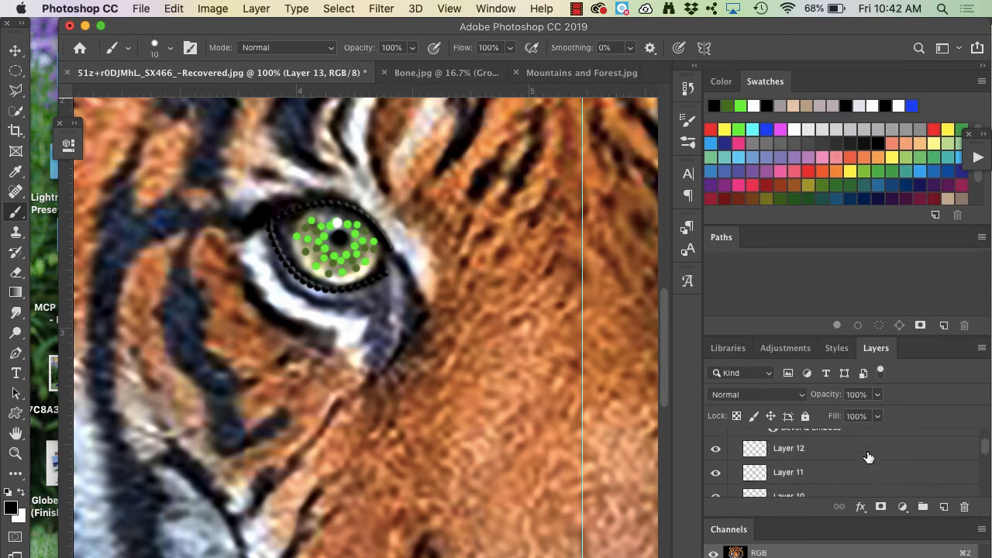
scroll(868, 458, "down", 1)
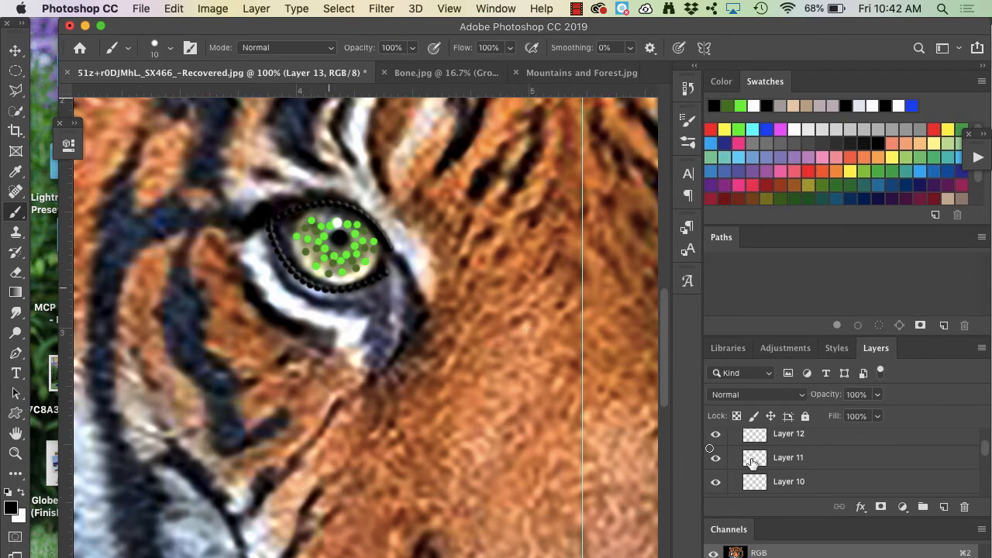
scroll(803, 454, "up", 3)
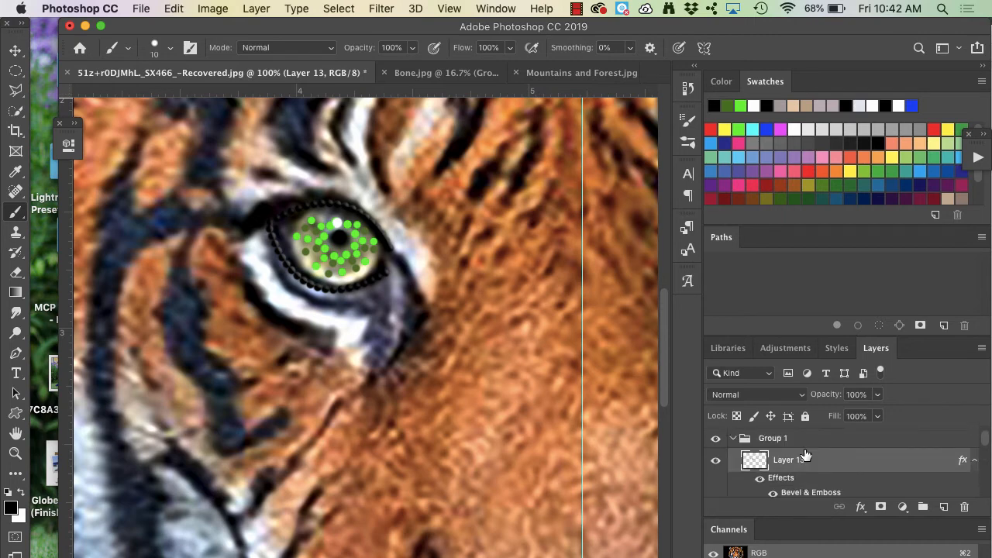
scroll(806, 455, "down", 1)
scroll(806, 455, "down", 1)
left_click(806, 459)
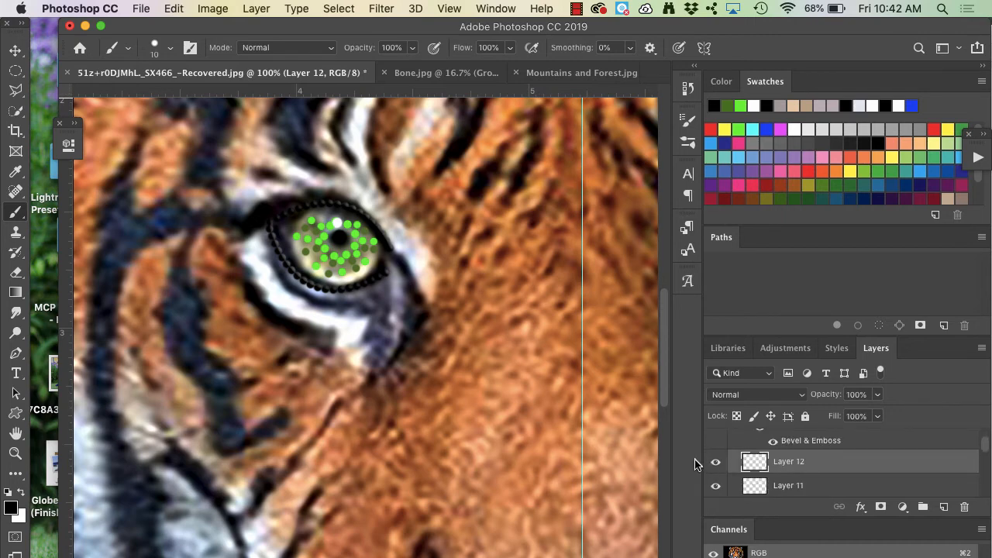
left_click(716, 461)
left_click(716, 486)
left_click(717, 488)
scroll(720, 491, "down", 2)
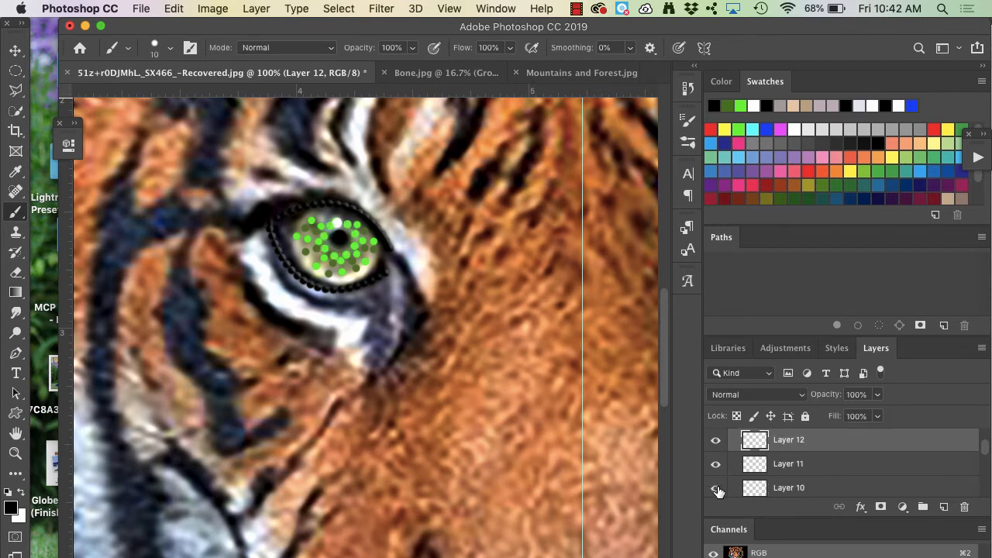
scroll(719, 489, "down", 1)
- Create a new layer and place it directly beneath Layer 10 at the base of Group 1
left_click(772, 468)
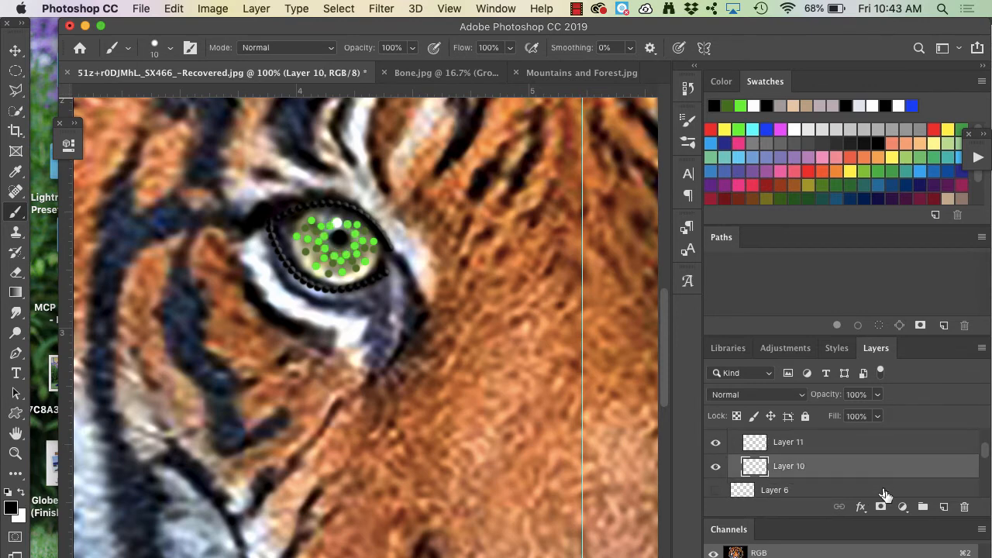
left_click(881, 507)
key("super+z")
left_click(944, 507)
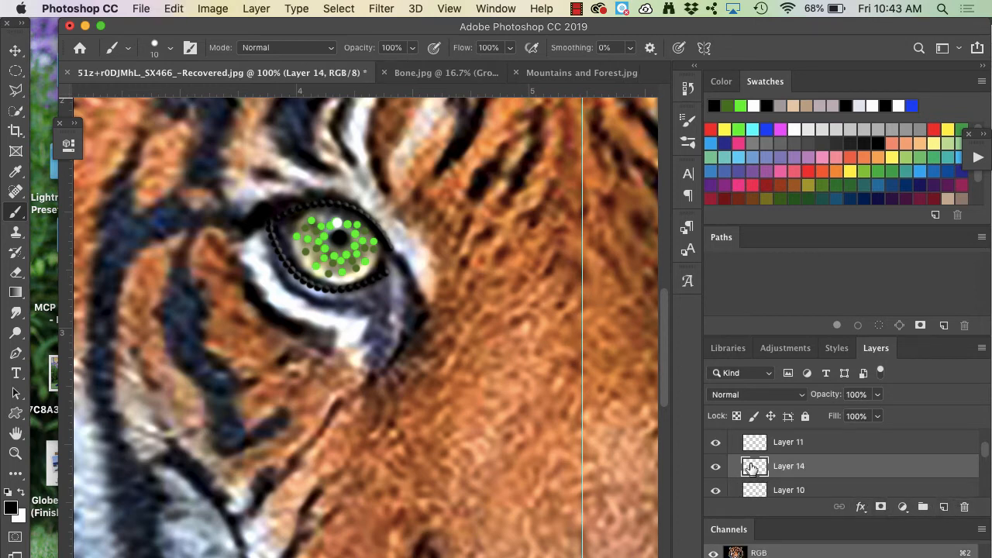
mouse_move(752, 468)
left_mouse_down()
mouse_move(749, 487)
mouse_move(751, 465)
left_mouse_up()
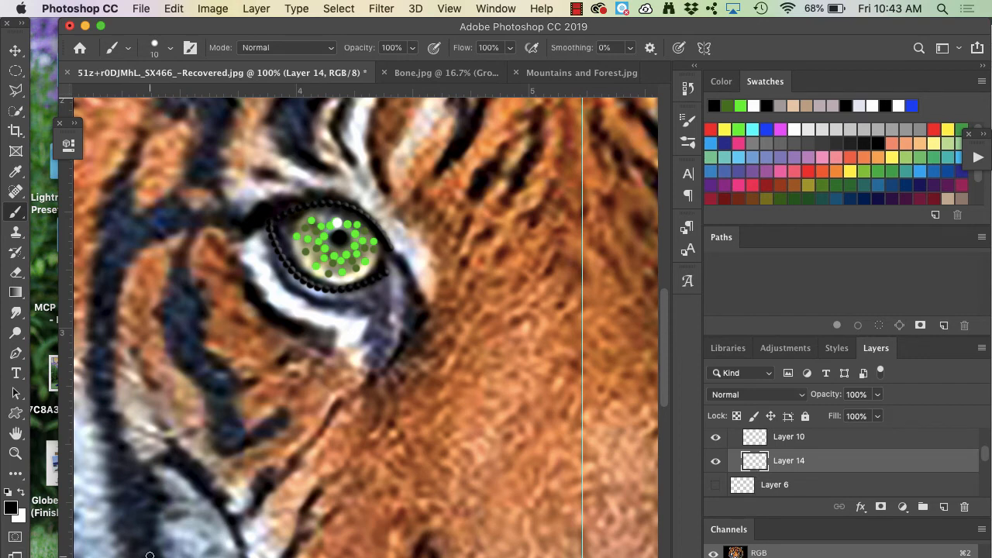
- Fill an elliptical selection covering the iris with pale yellow on the new layer and deselect it
left_click(934, 143)
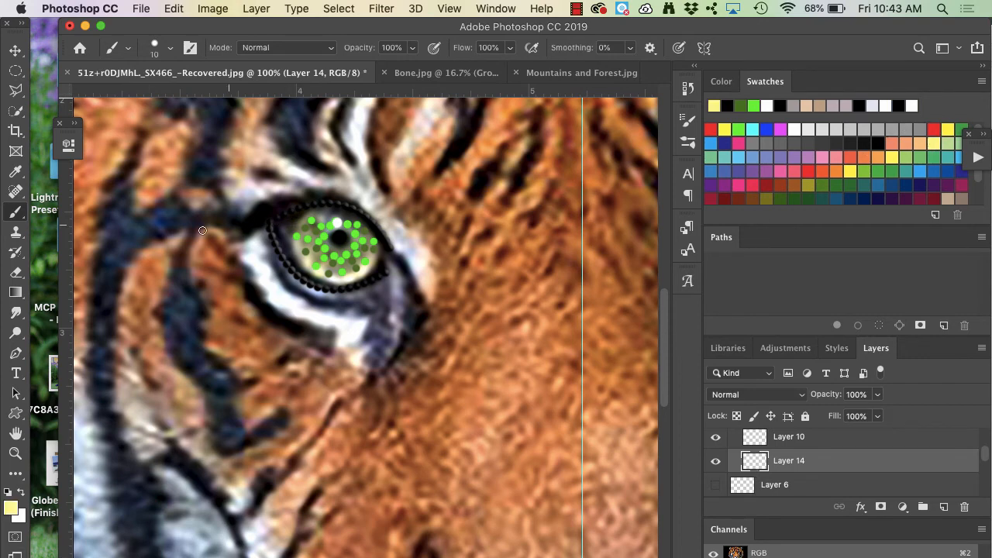
left_click(17, 72)
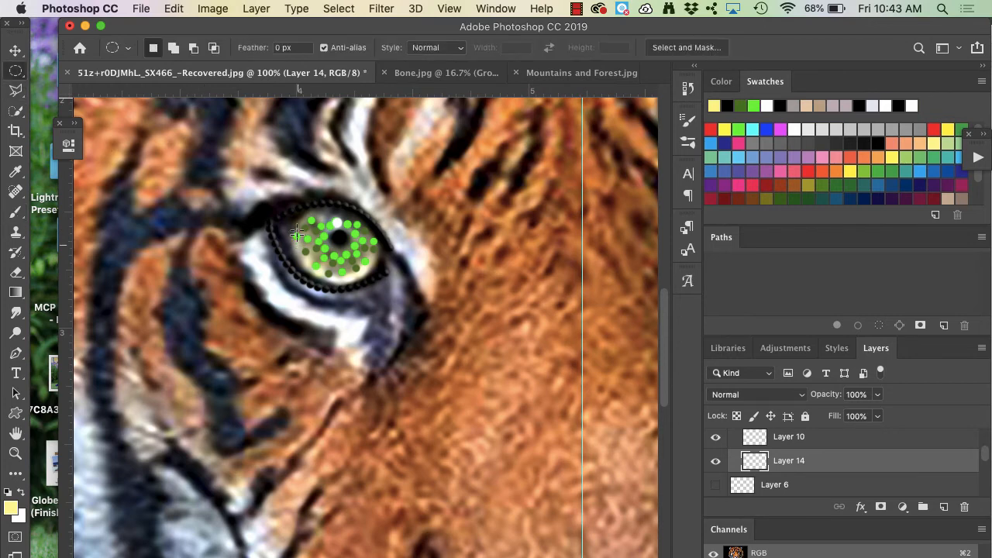
left_click_drag(295, 221, 351, 272)
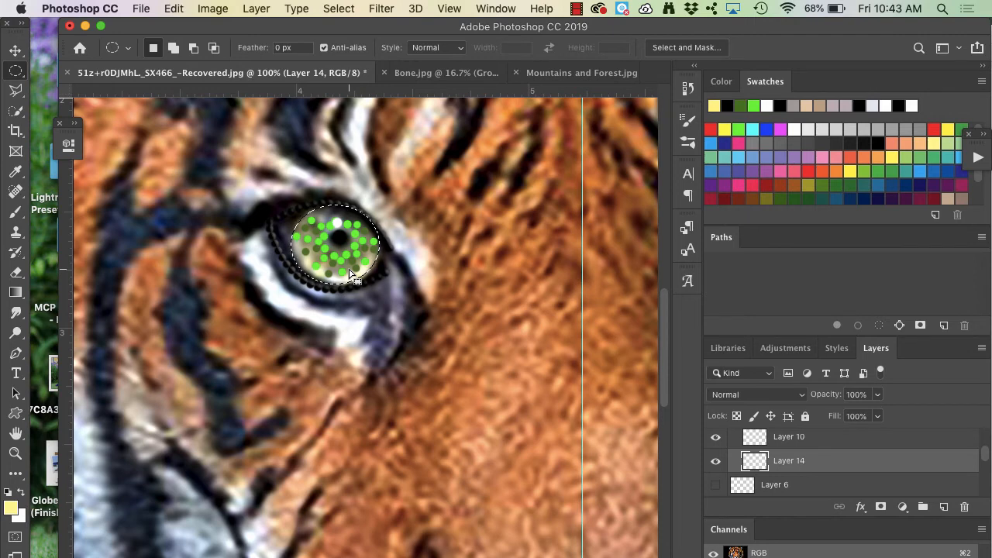
key("alt+BackSpace")
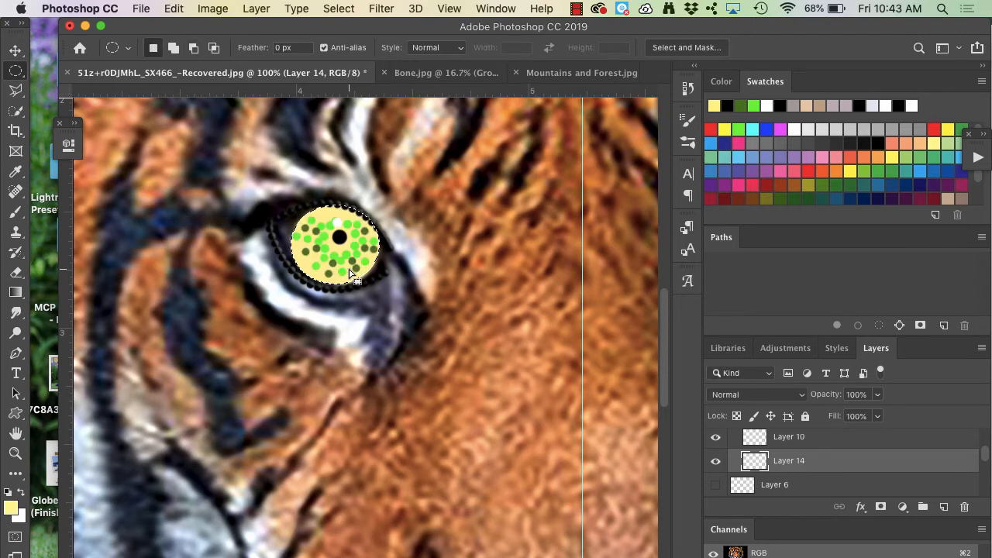
key("super+d")
- Add a Drop Shadow to the green dots on Layer 12 with 35% opacity, 3 px distance and 7 px size
scroll(799, 481, "up", 2)
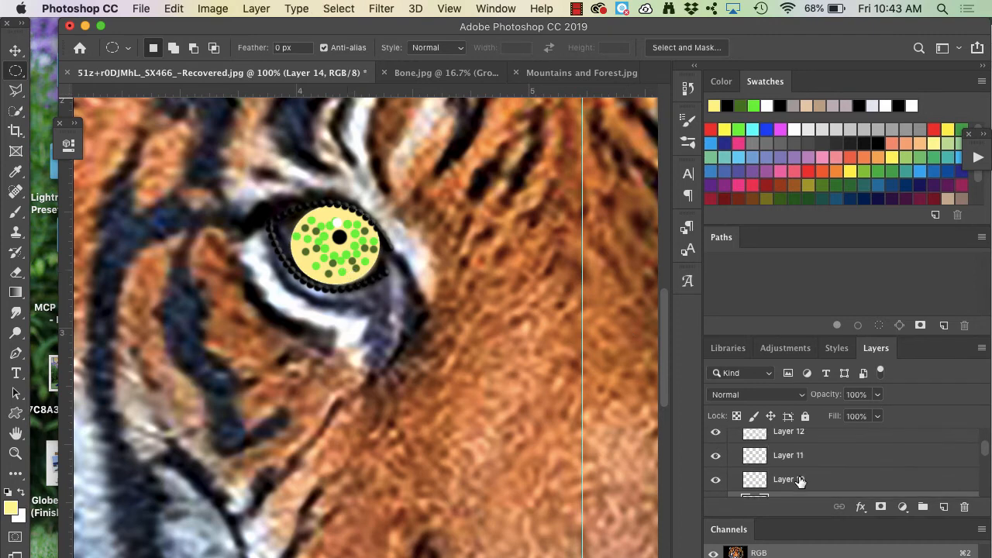
left_click(800, 480)
scroll(716, 474, "up", 2)
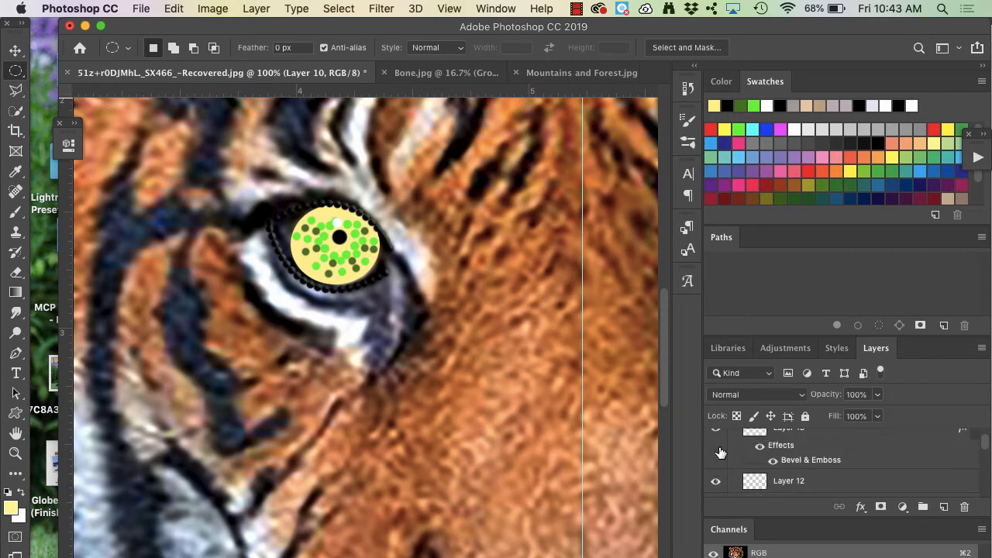
left_click(716, 480)
left_click(716, 481)
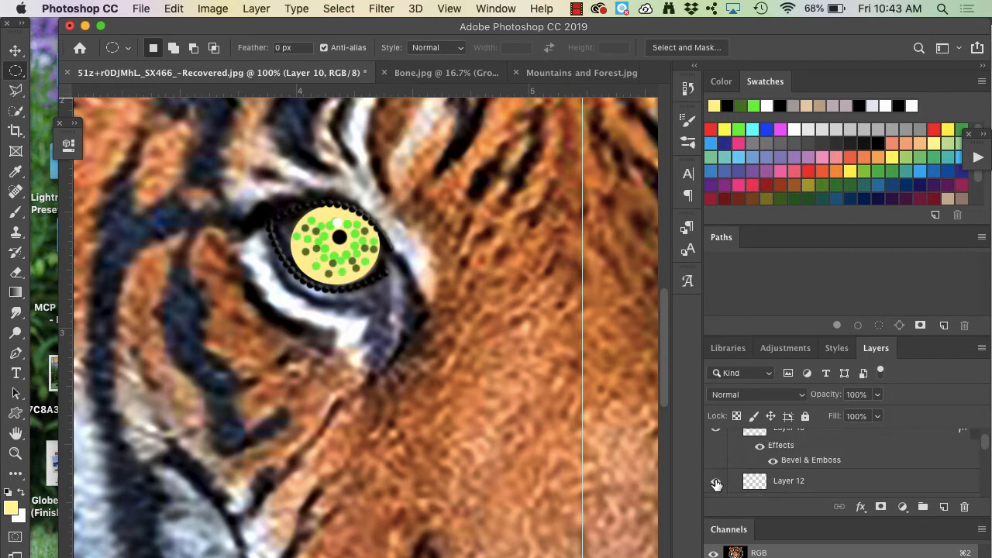
scroll(716, 484, "down", 1)
left_click(753, 463)
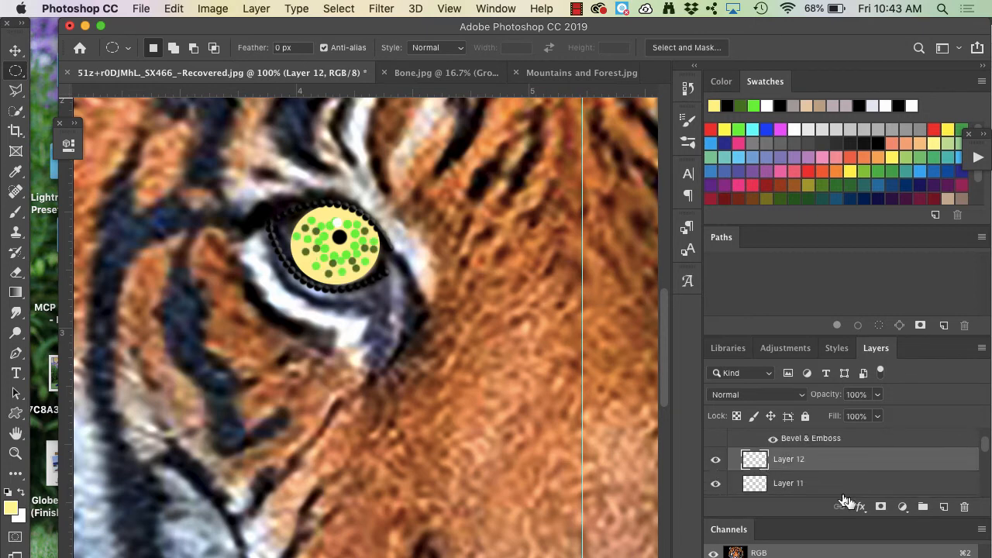
left_click(860, 506)
left_click(891, 507)
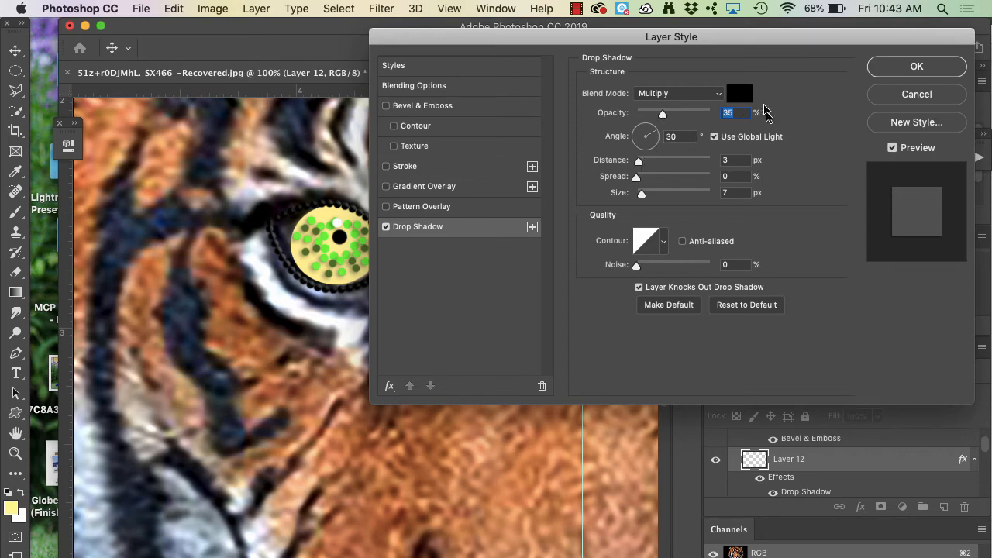
left_click(887, 67)
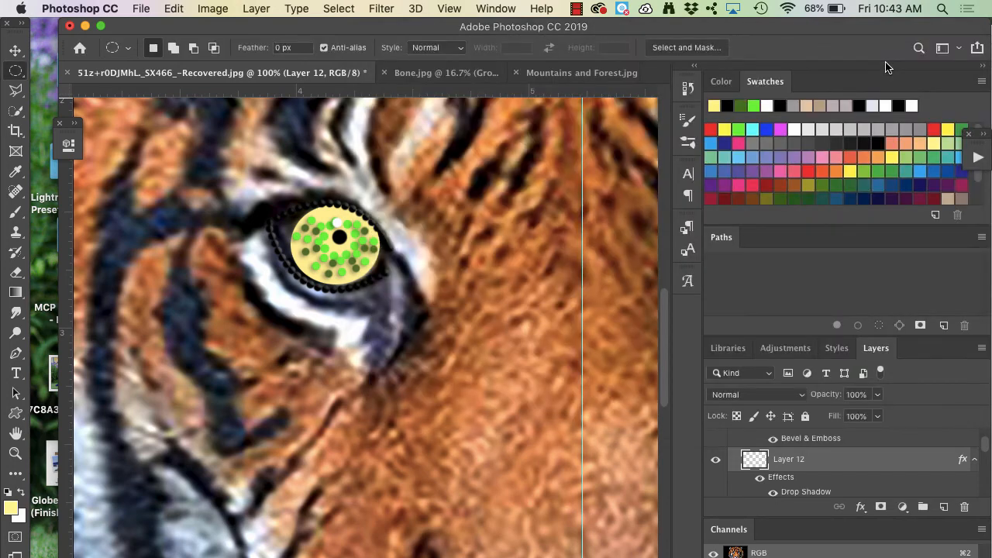
- Inspect the dotted eye at 300% zoom and review the document's dimensions and resolution in Image Size
key("super+equal")
key("super+equal")
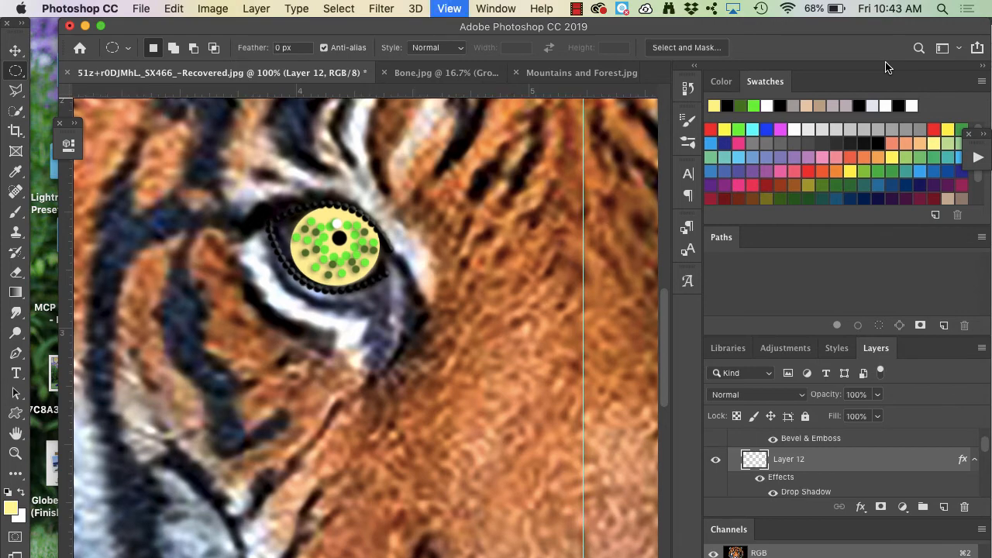
scroll(503, 330, "up", 8)
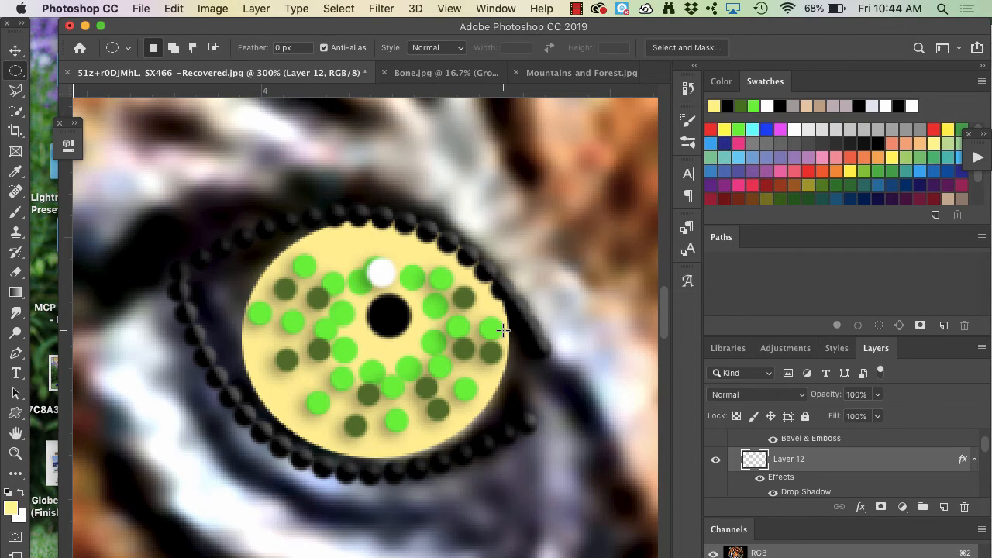
left_click(198, 7)
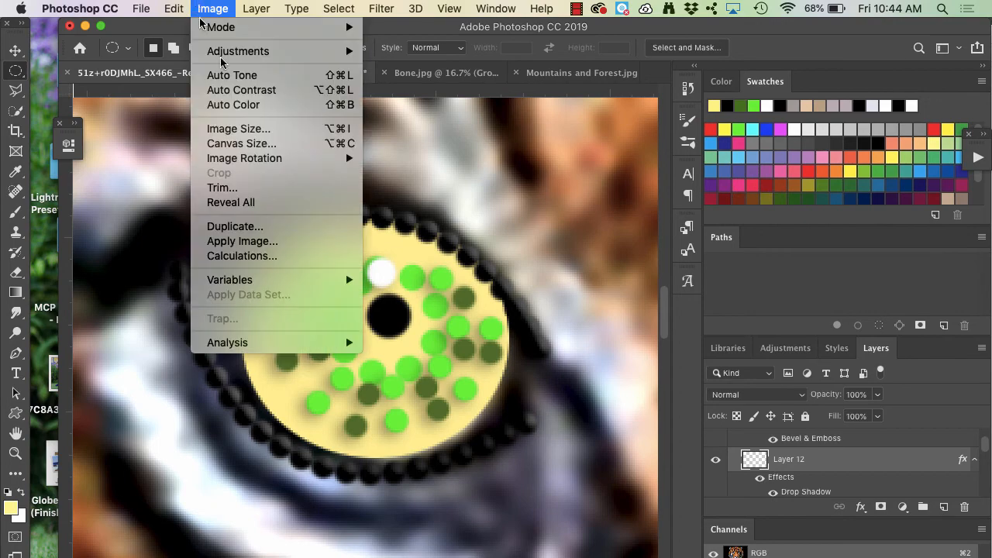
left_click(240, 128)
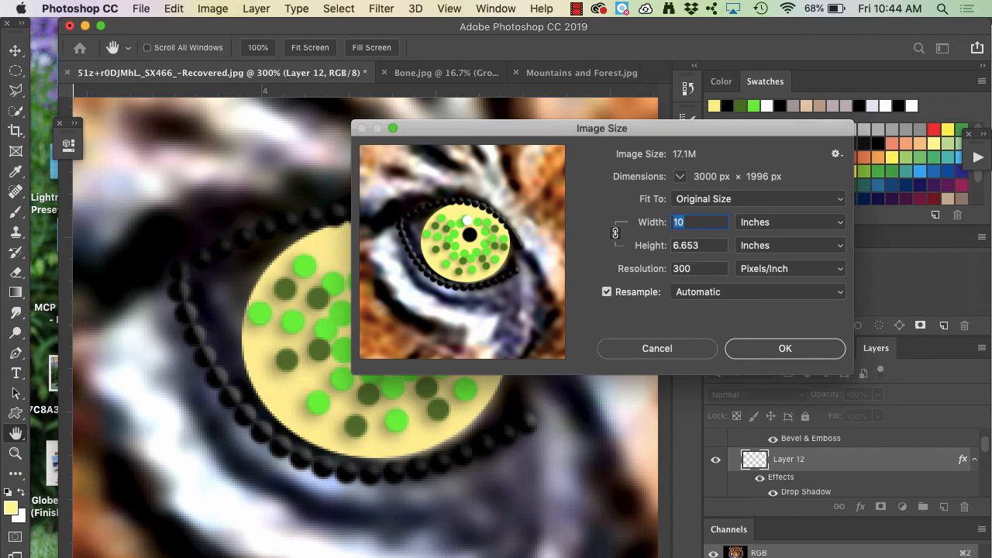
left_click(784, 348)
- Collapse Group 1, which contains the eye layers
scroll(884, 493, "up", 3)
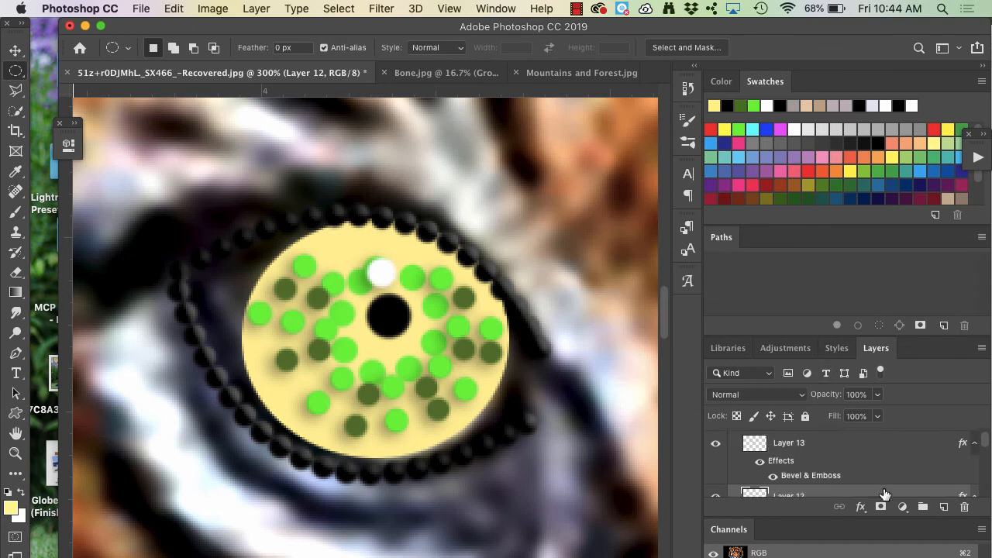
left_click(732, 439)
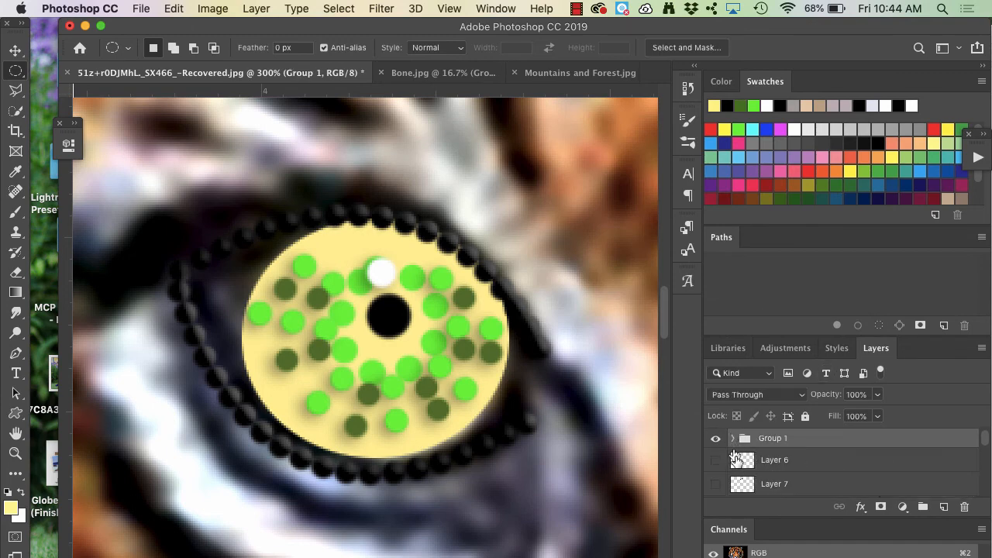
- Group the hidden layers from Layer 6 down through Layer 3 into a new layer group
left_click(737, 460)
scroll(737, 462, "down", 3)
scroll(737, 463, "down", 3)
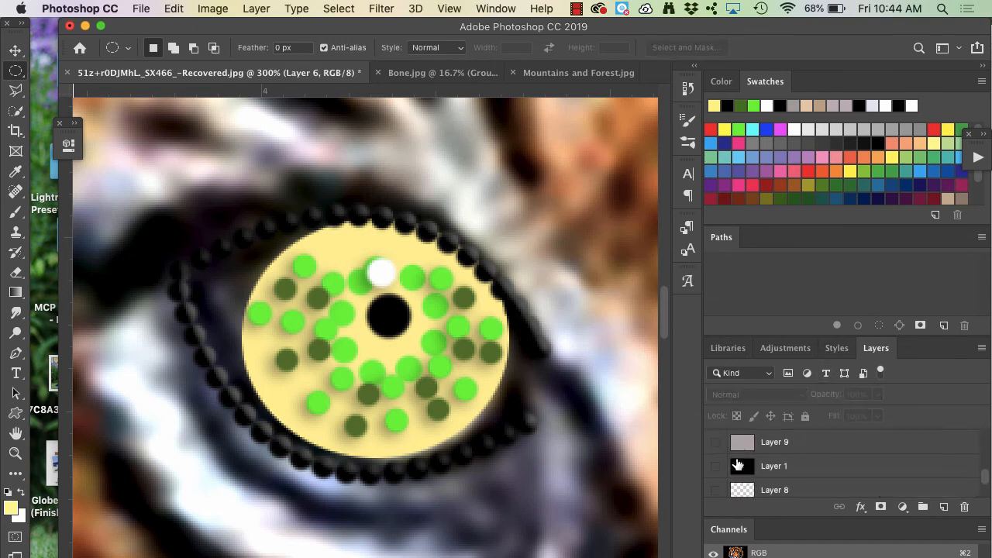
scroll(737, 465, "up", 1)
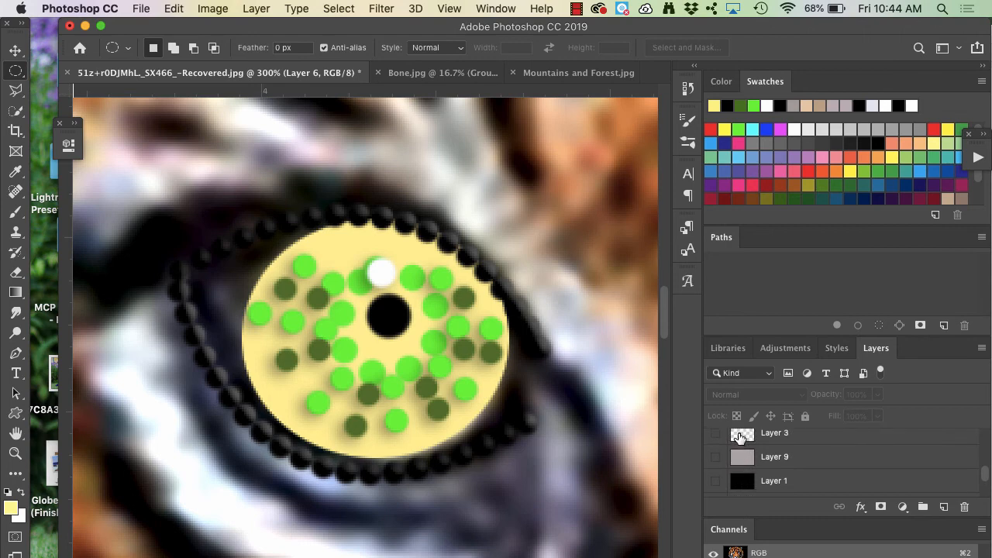
left_click(740, 435)
left_click_drag(740, 436, 922, 510)
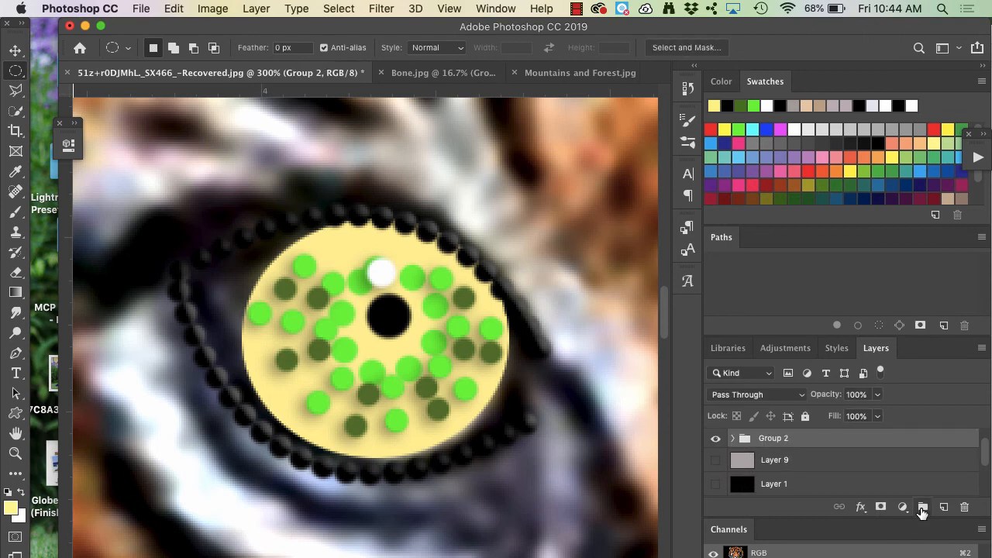
scroll(775, 493, "up", 1)
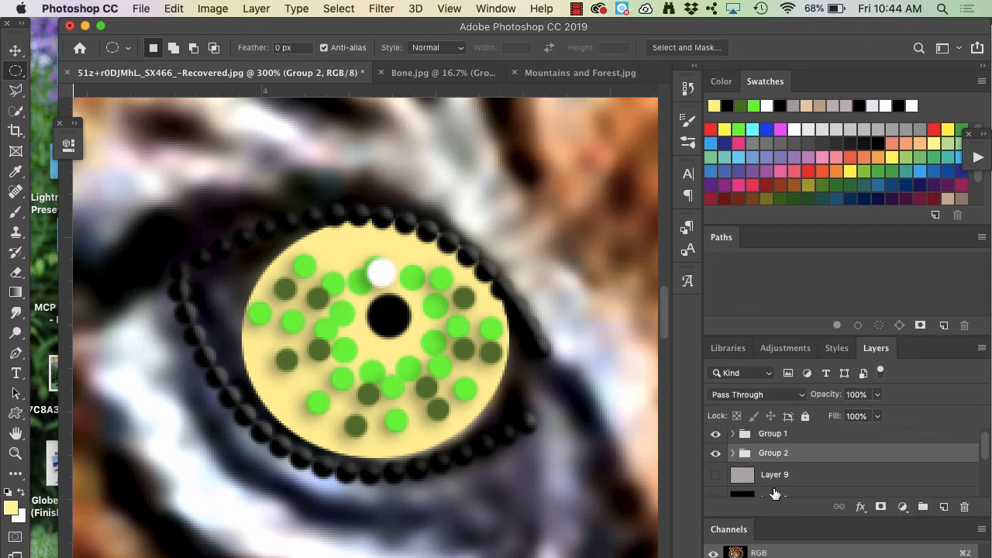
- Hide Group 1, keep Group 2 shown, and expand Group 2 to reach its layers
left_click(714, 437)
left_click(715, 453)
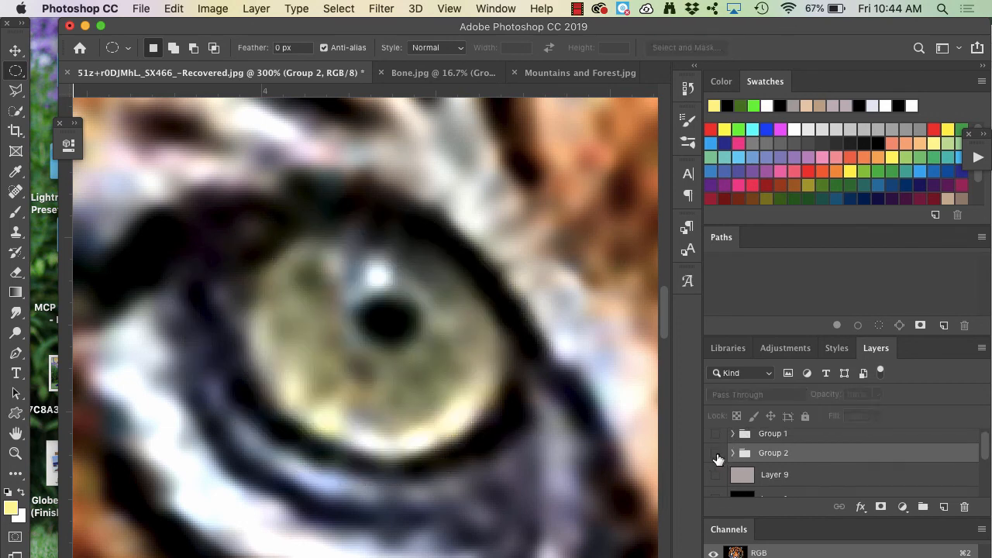
left_click(716, 454)
left_click(731, 454)
- Make Layer 6, Layer 7 and Layer 4 visible inside Group 2
left_click(716, 475)
scroll(715, 483, "down", 1)
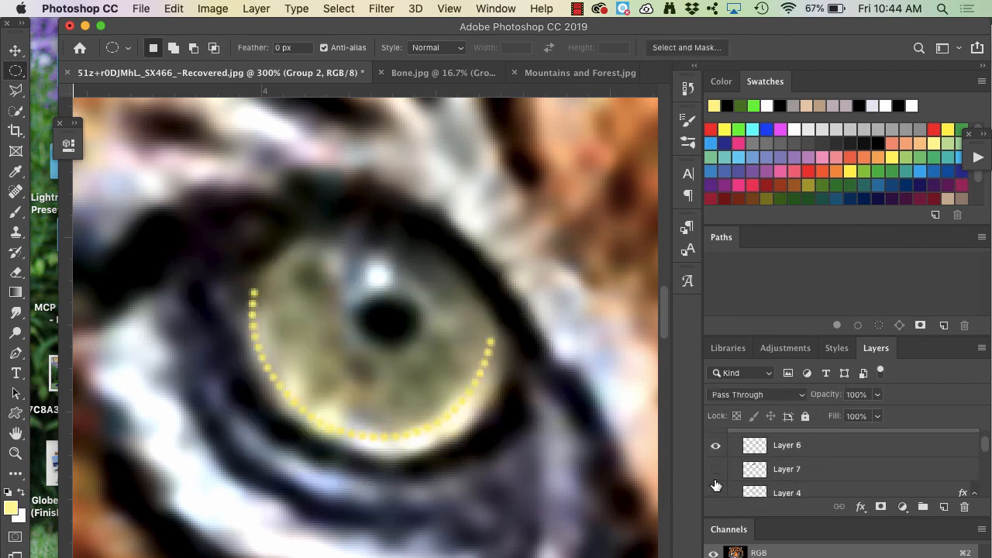
left_click(715, 469)
scroll(715, 470, "down", 1)
left_click(715, 483)
scroll(716, 485, "down", 1)
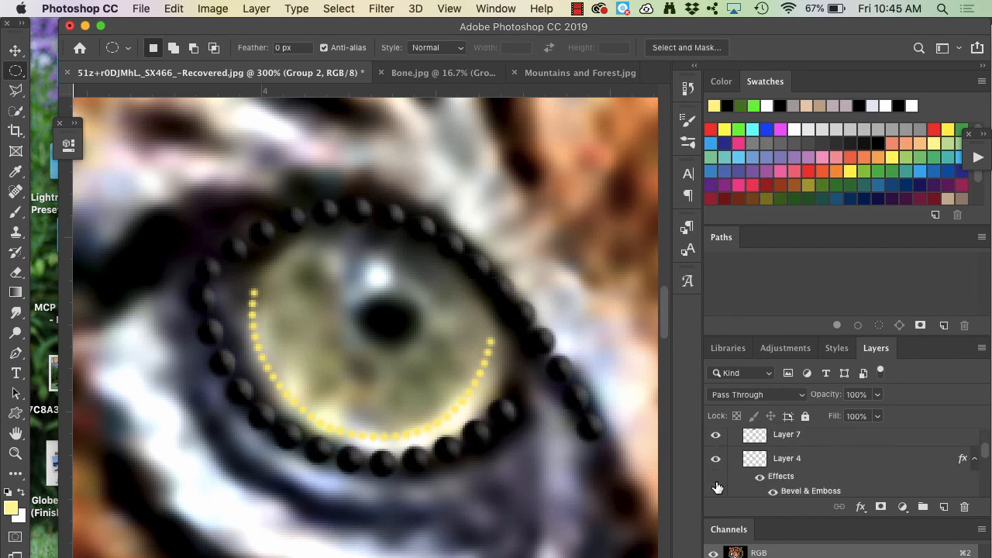
left_click(715, 458)
left_click(715, 459)
left_click(716, 458)
left_click(715, 458)
- Make Layer 5, Layer 2 and Layer 3 visible inside Group 2, and collapse the group
scroll(717, 483, "down", 2)
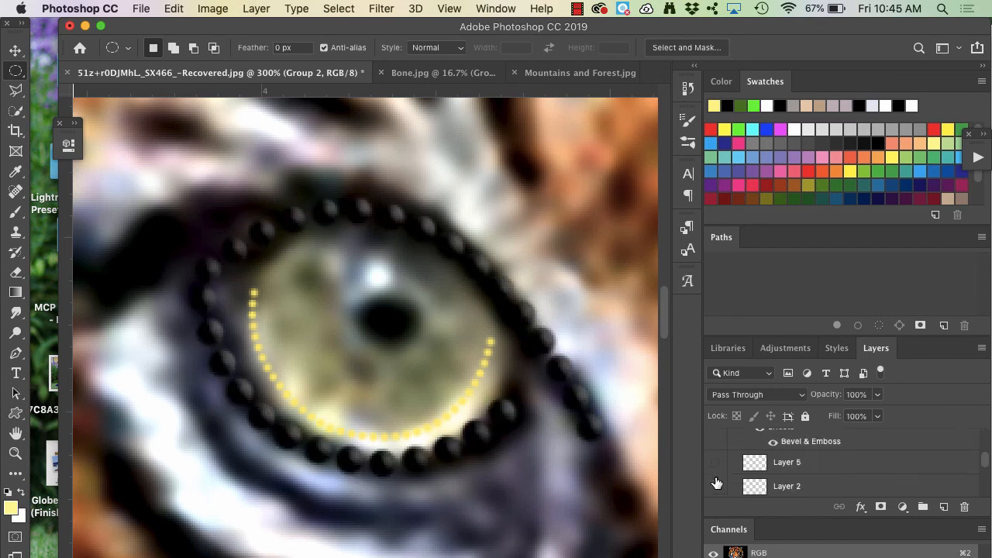
left_click(715, 463)
scroll(715, 496, "down", 2)
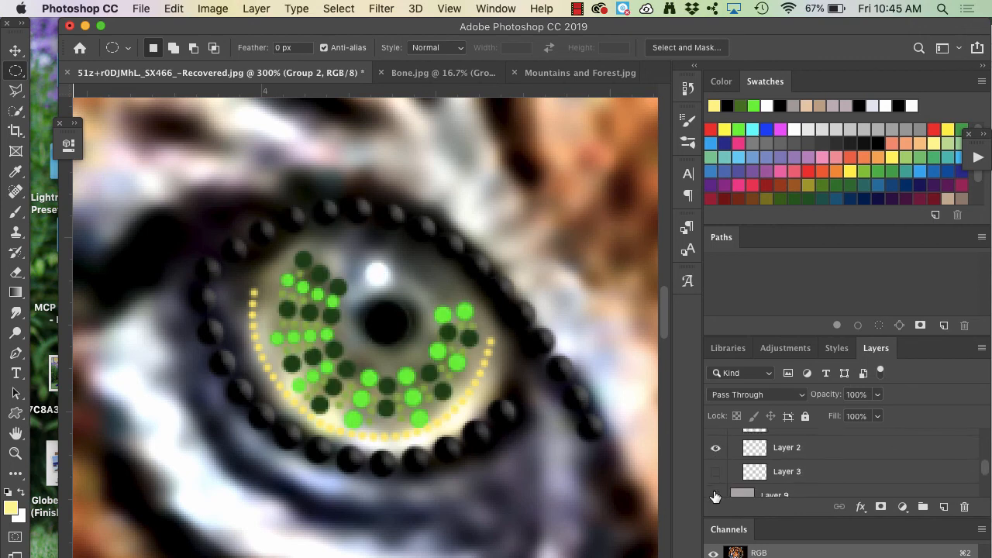
scroll(715, 497, "down", 1)
left_click(716, 461)
scroll(728, 471, "up", 3)
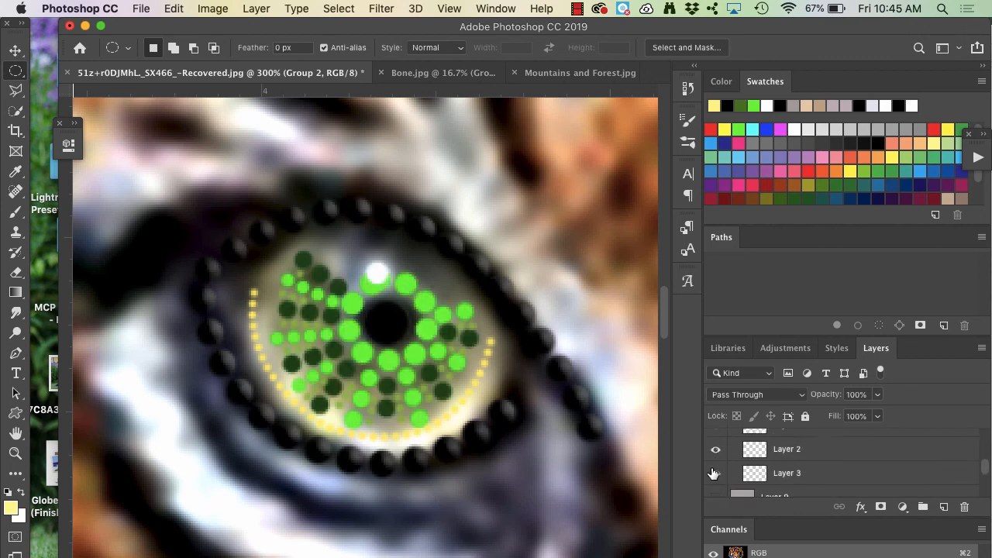
scroll(748, 468, "up", 2)
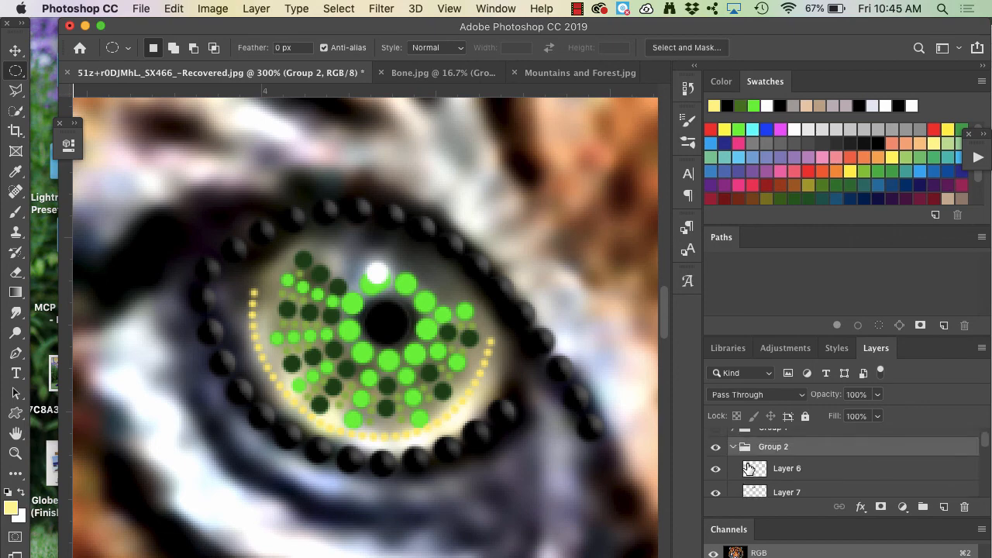
left_click(733, 447)
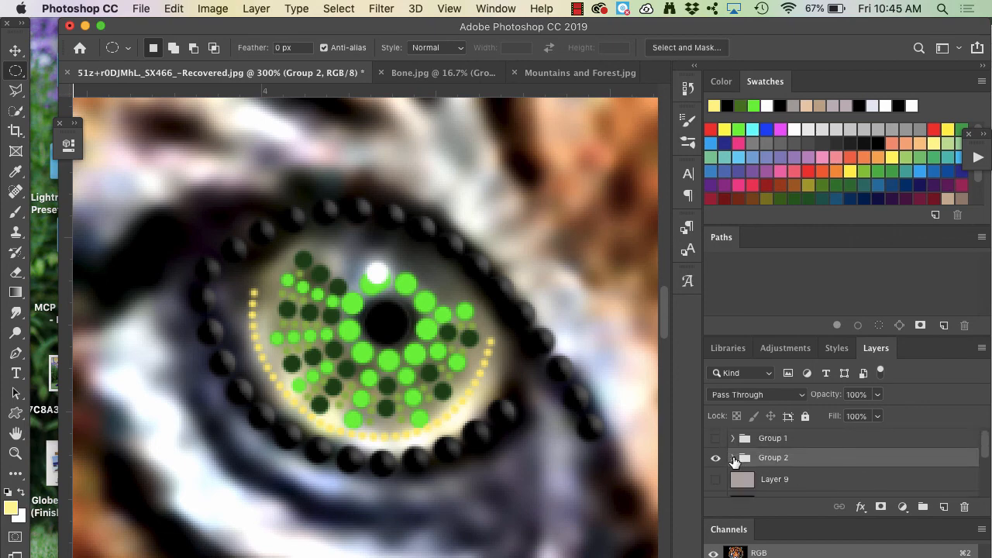
- Add an Inner Bevel with 100% depth and 6 px size to the black forehead dots on Layer 7
key("super+minus")
key("super+minus")
key("super+minus")
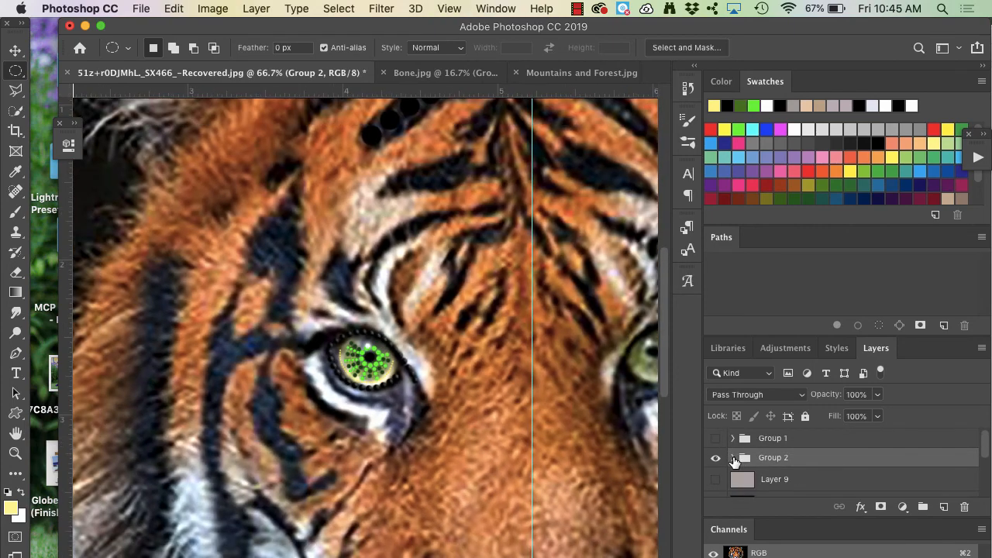
key("super+minus")
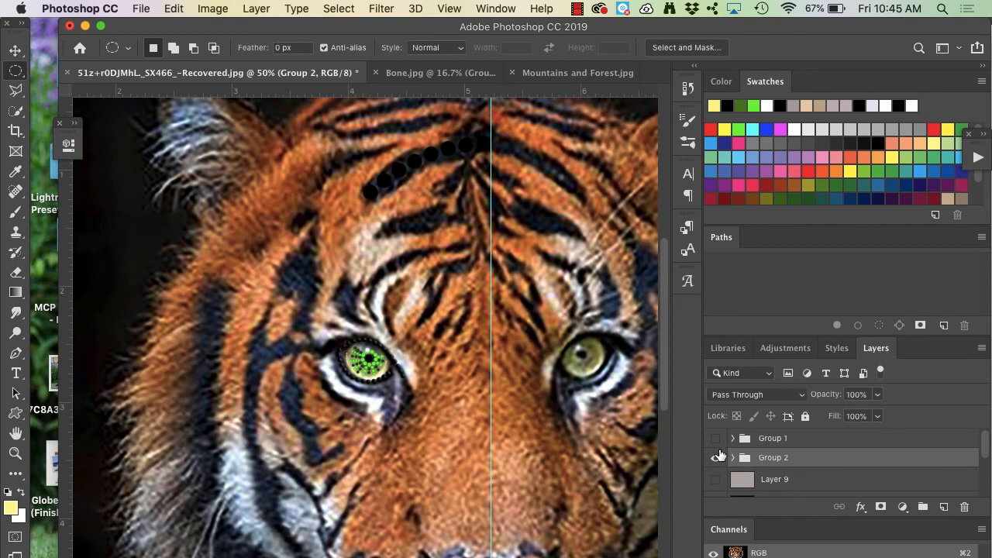
left_click(14, 50)
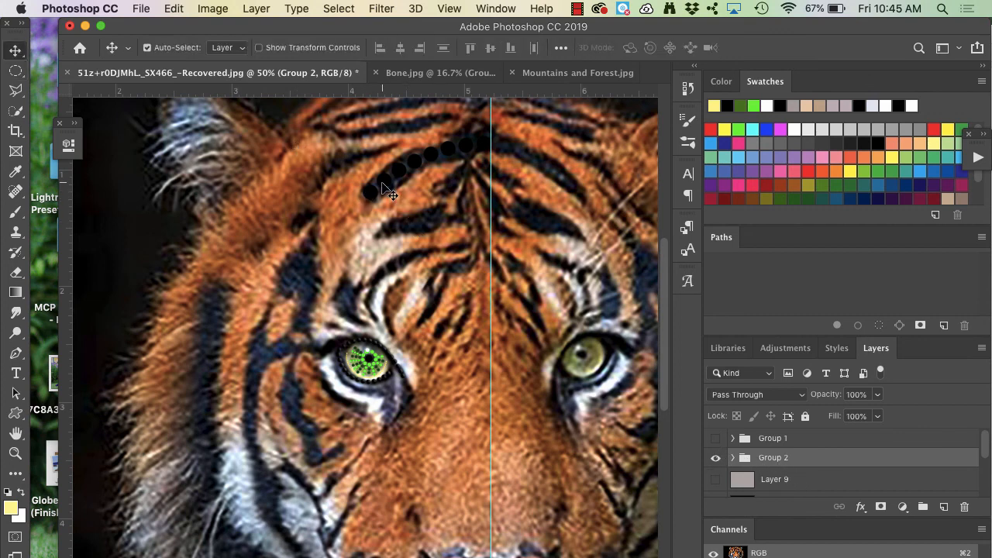
left_click(387, 190)
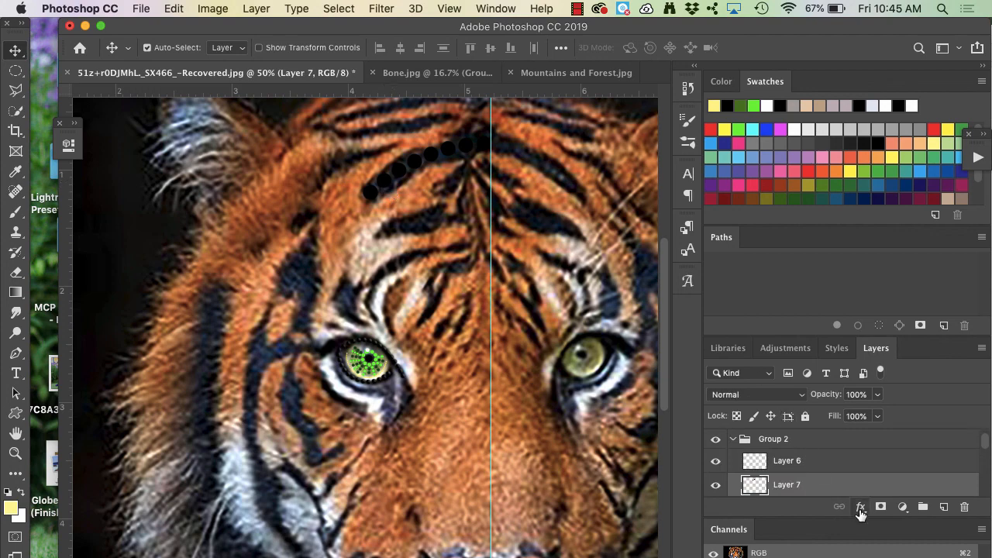
left_click(860, 508)
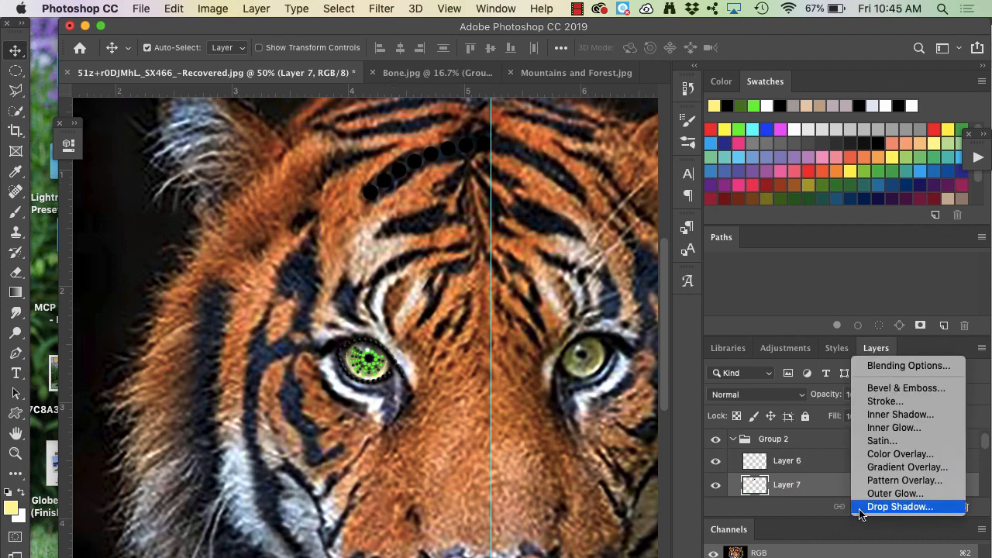
left_click(862, 392)
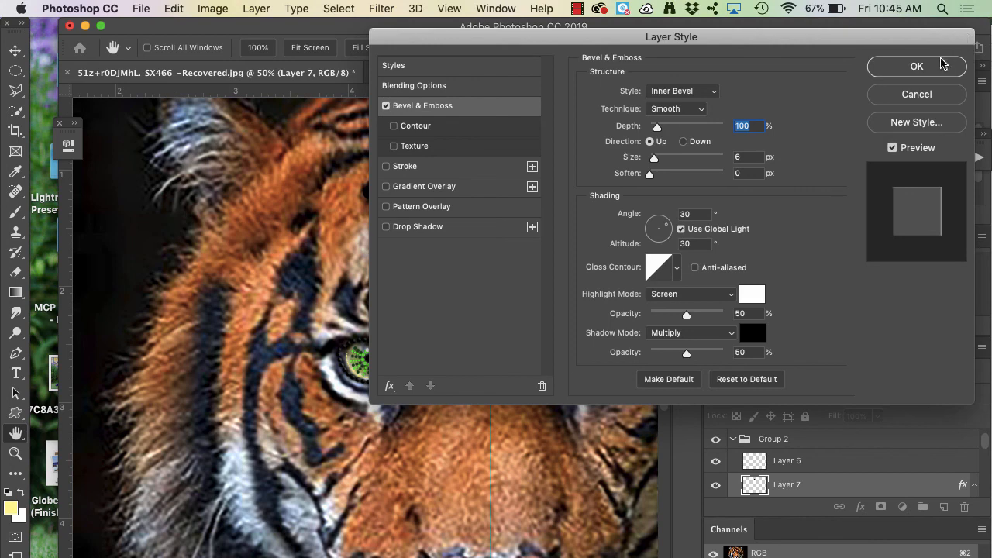
left_click(940, 66)
- Collapse Group 2 and show the black Layer 1 as a backdrop behind the dots
left_click(732, 438)
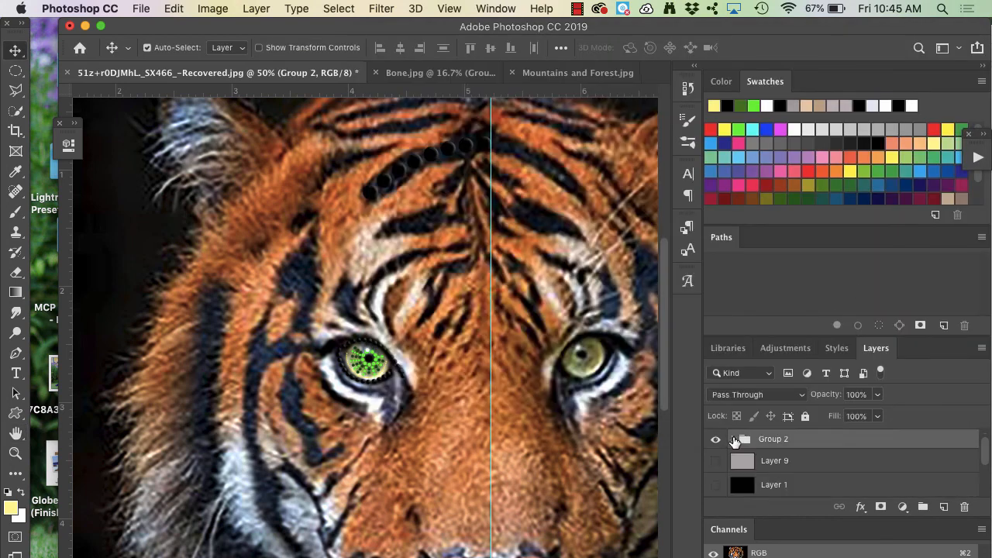
left_click(715, 485)
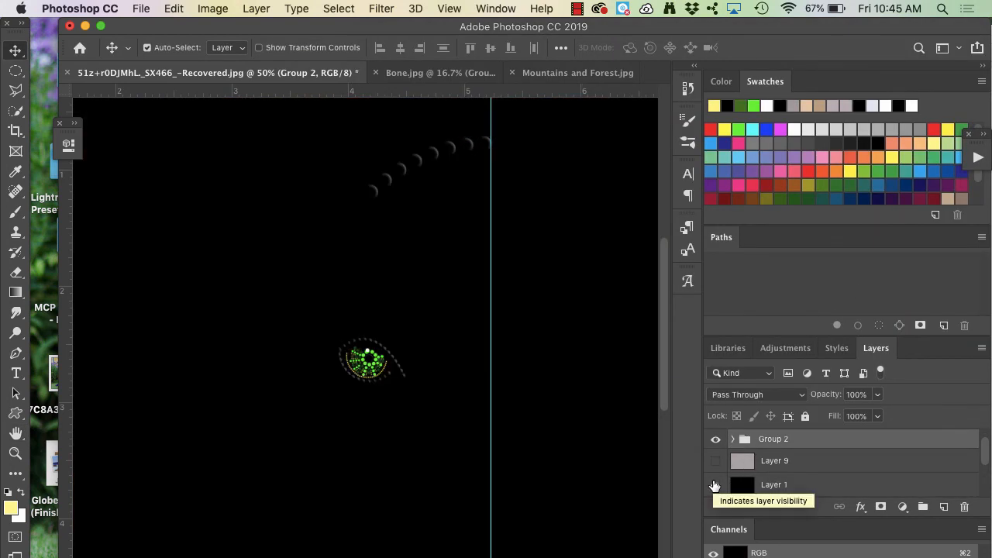